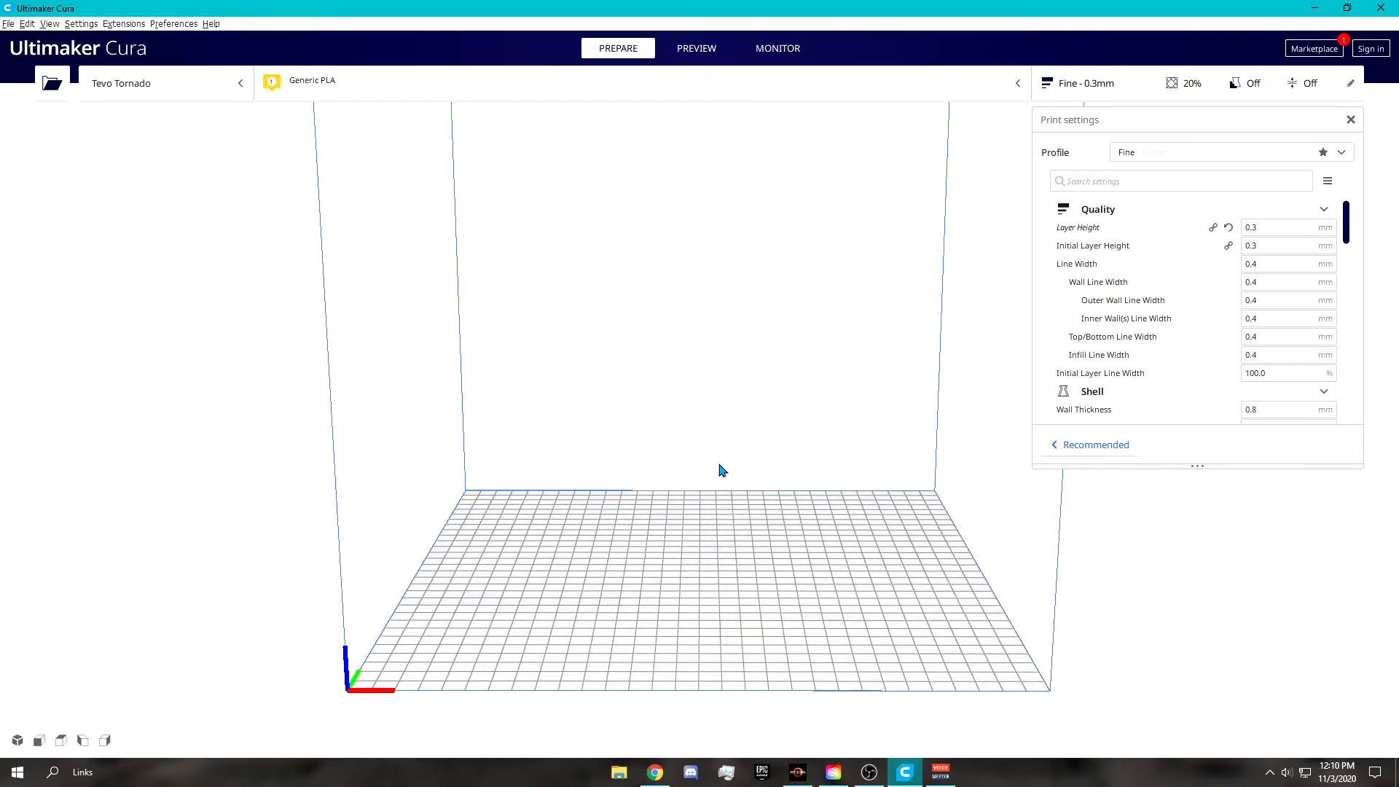
Step: Review the networked and non-networked options for adding a printer, and leave without adding one
left_click(232, 82)
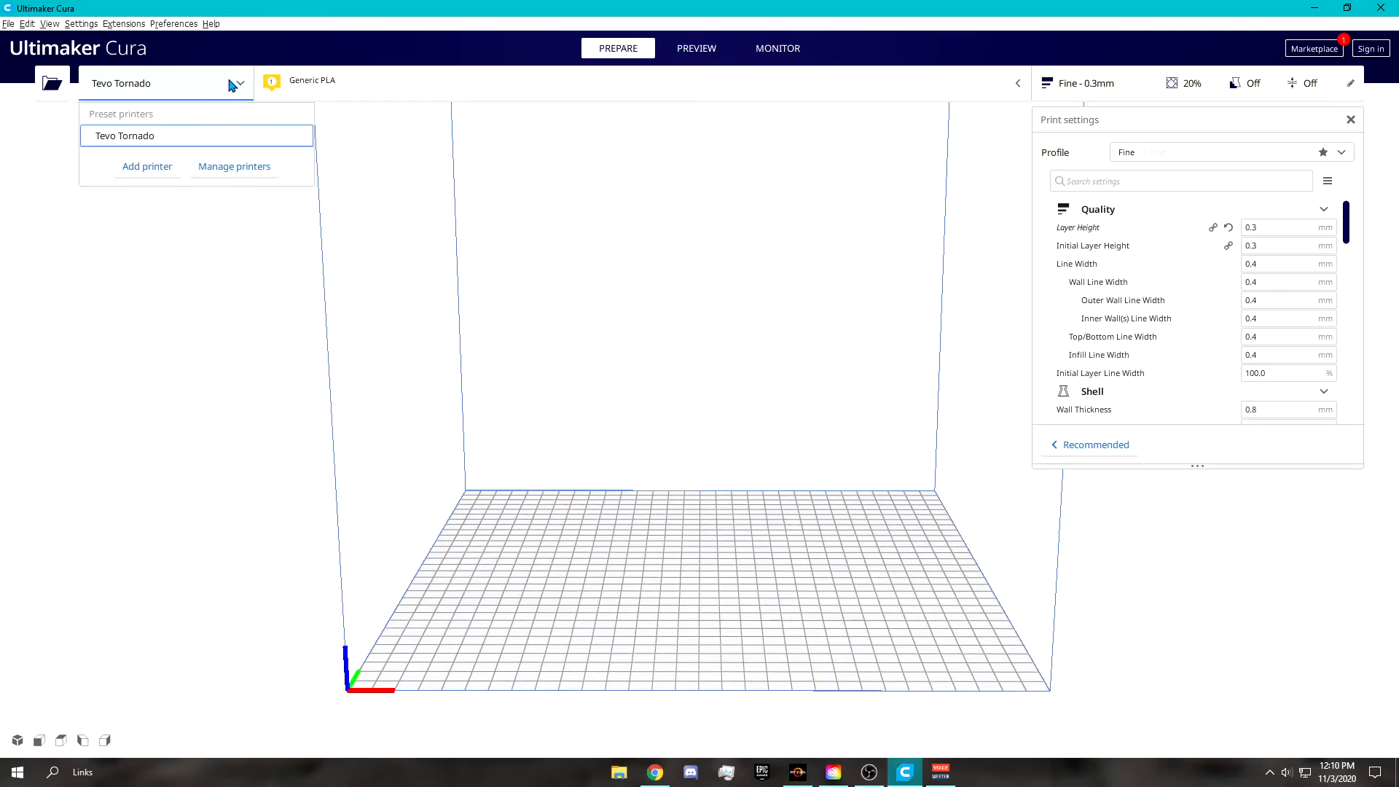
left_click(149, 166)
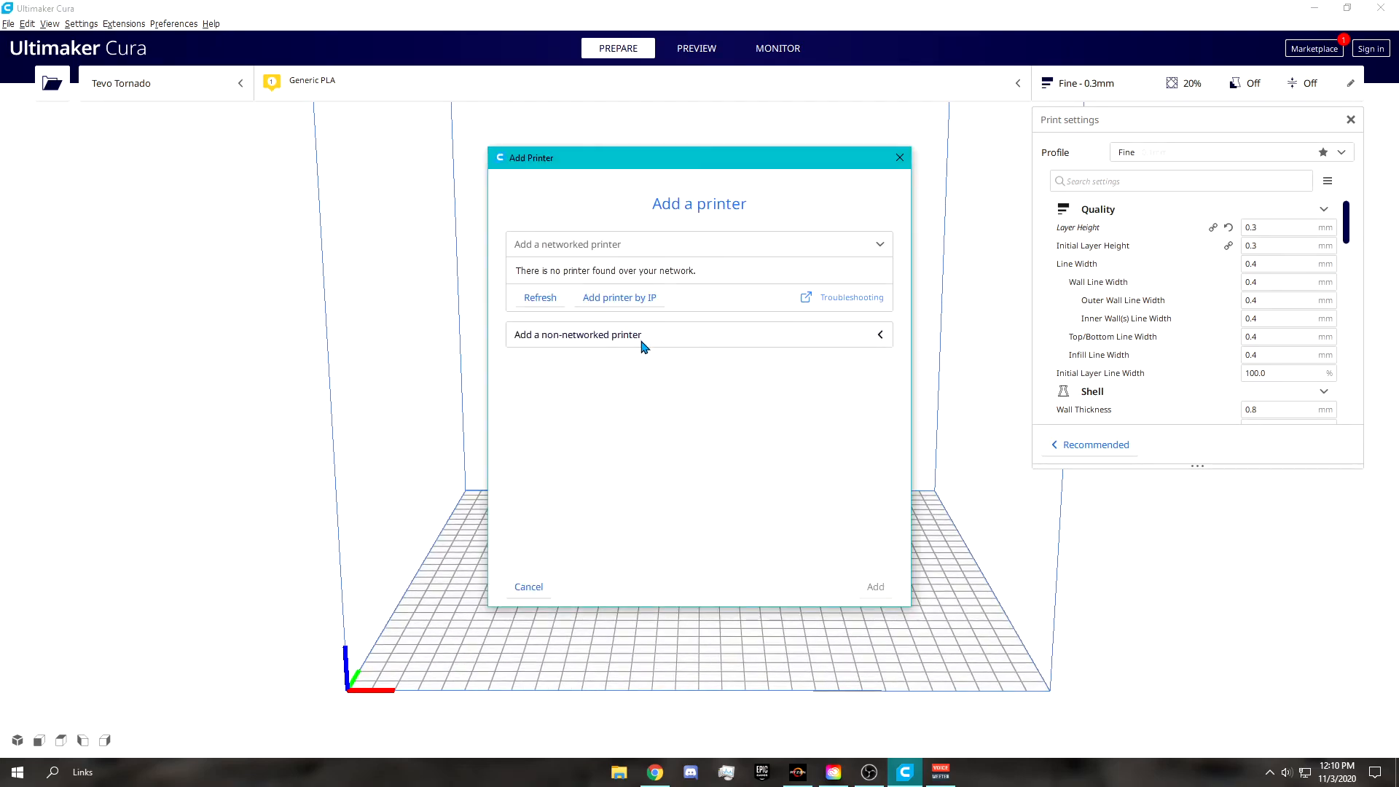
left_click(661, 248)
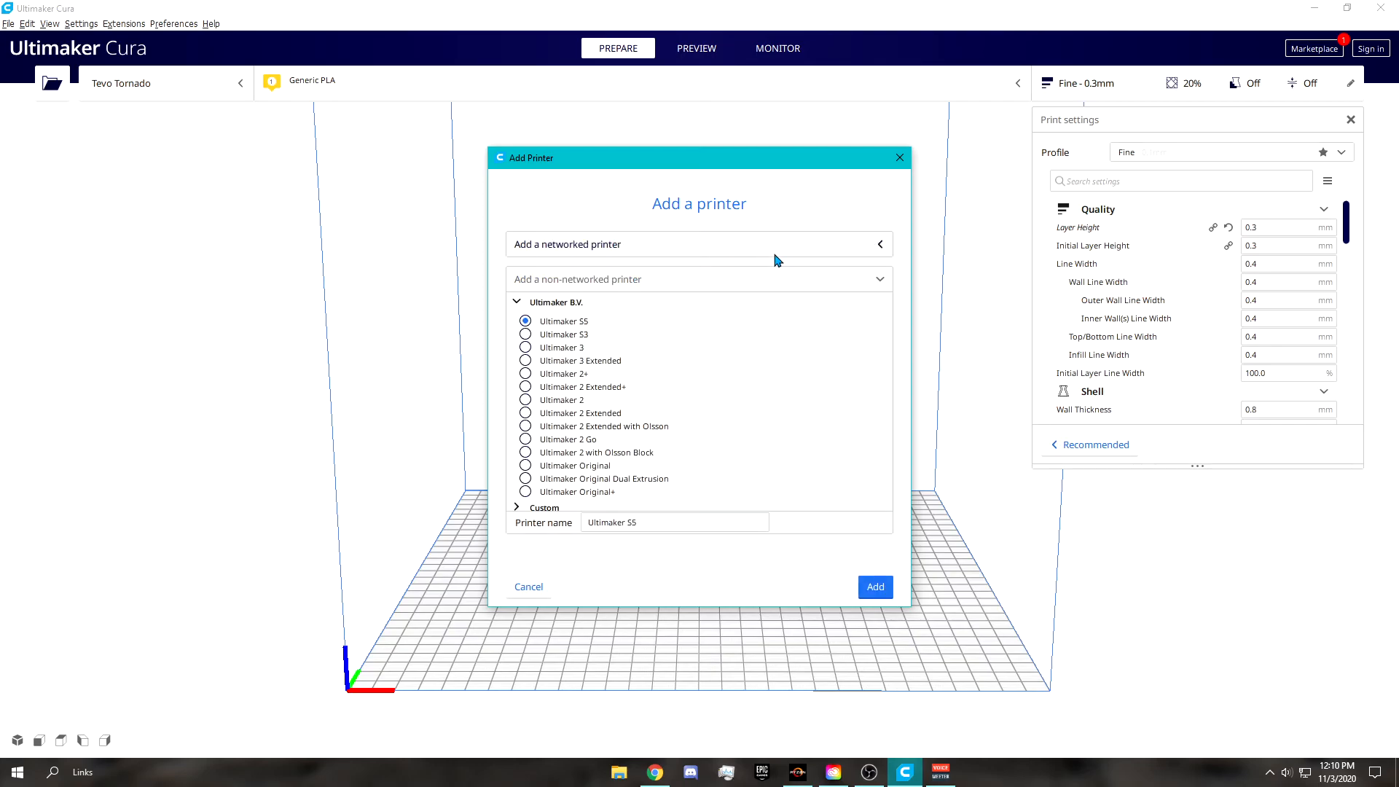
left_click(615, 246)
left_click(615, 249)
left_click(615, 248)
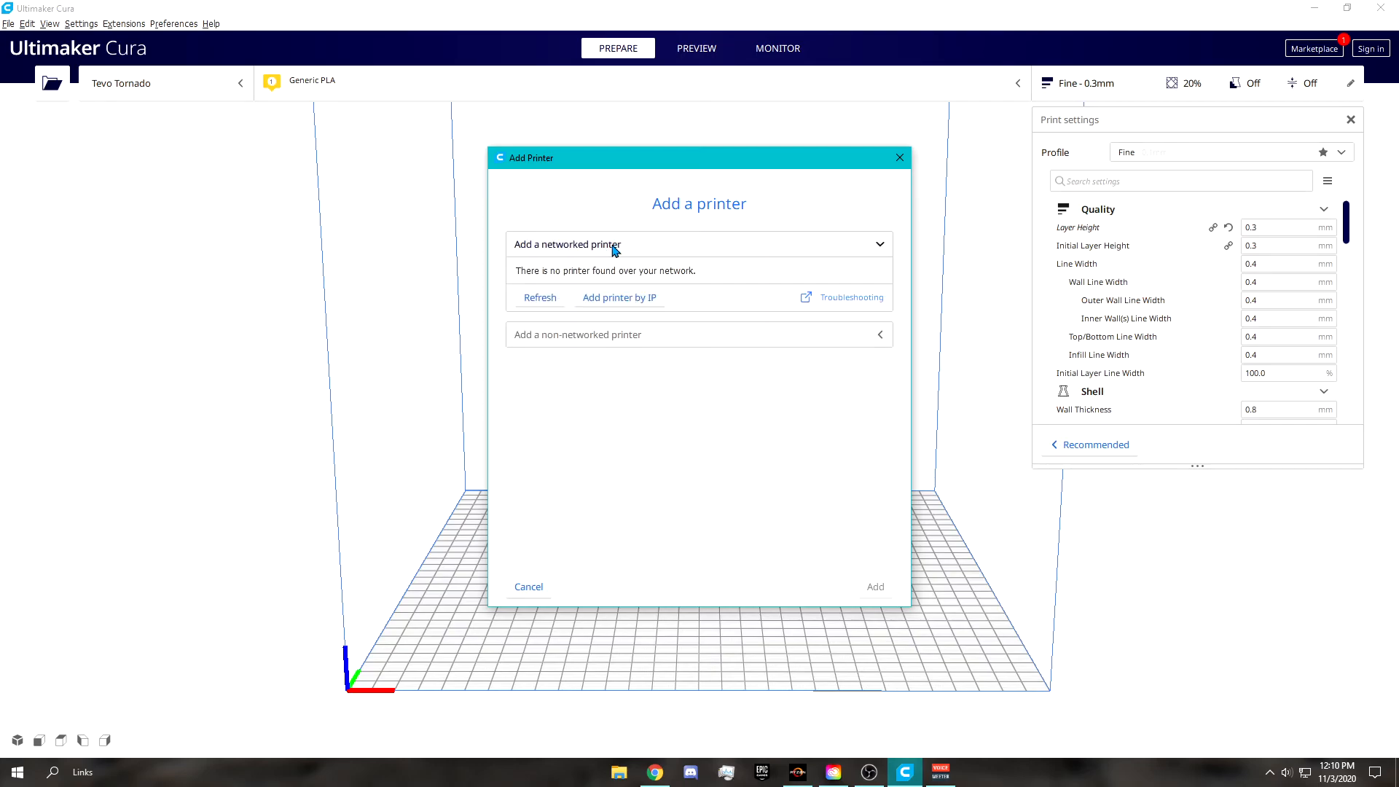
left_click(647, 340)
left_click_drag(662, 522, 562, 512)
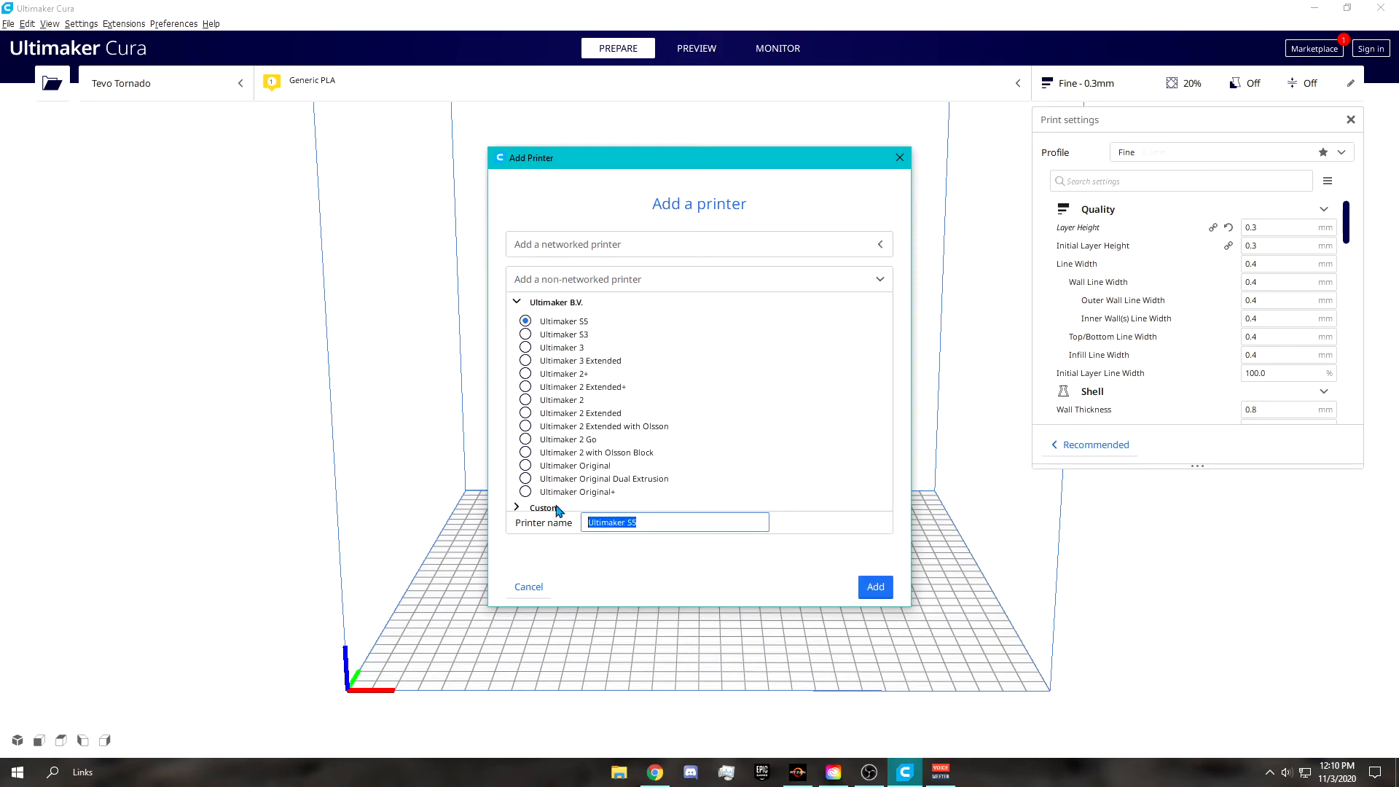
left_click(640, 282)
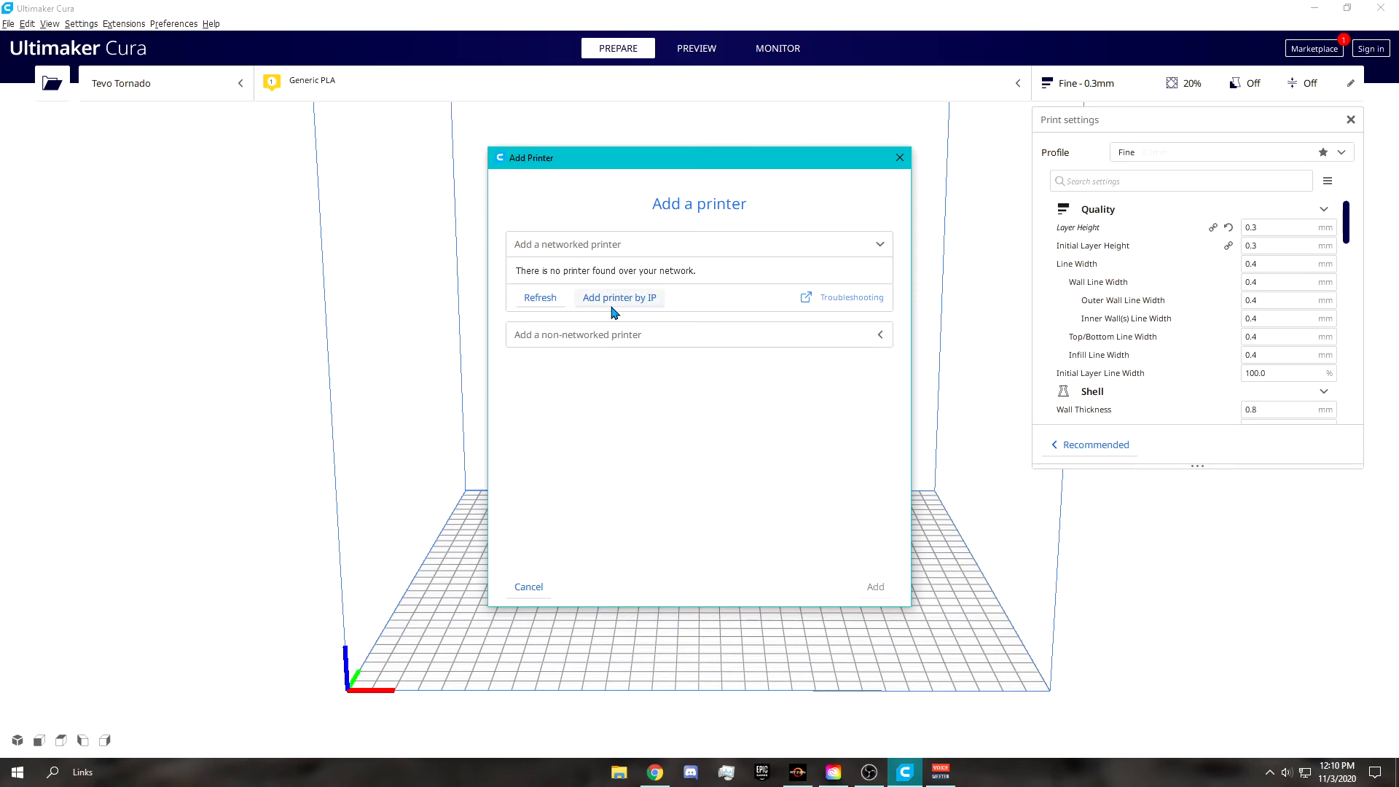
left_click(541, 589)
Step: Select the Tevo Tornado preset as the active printer
left_click(158, 89)
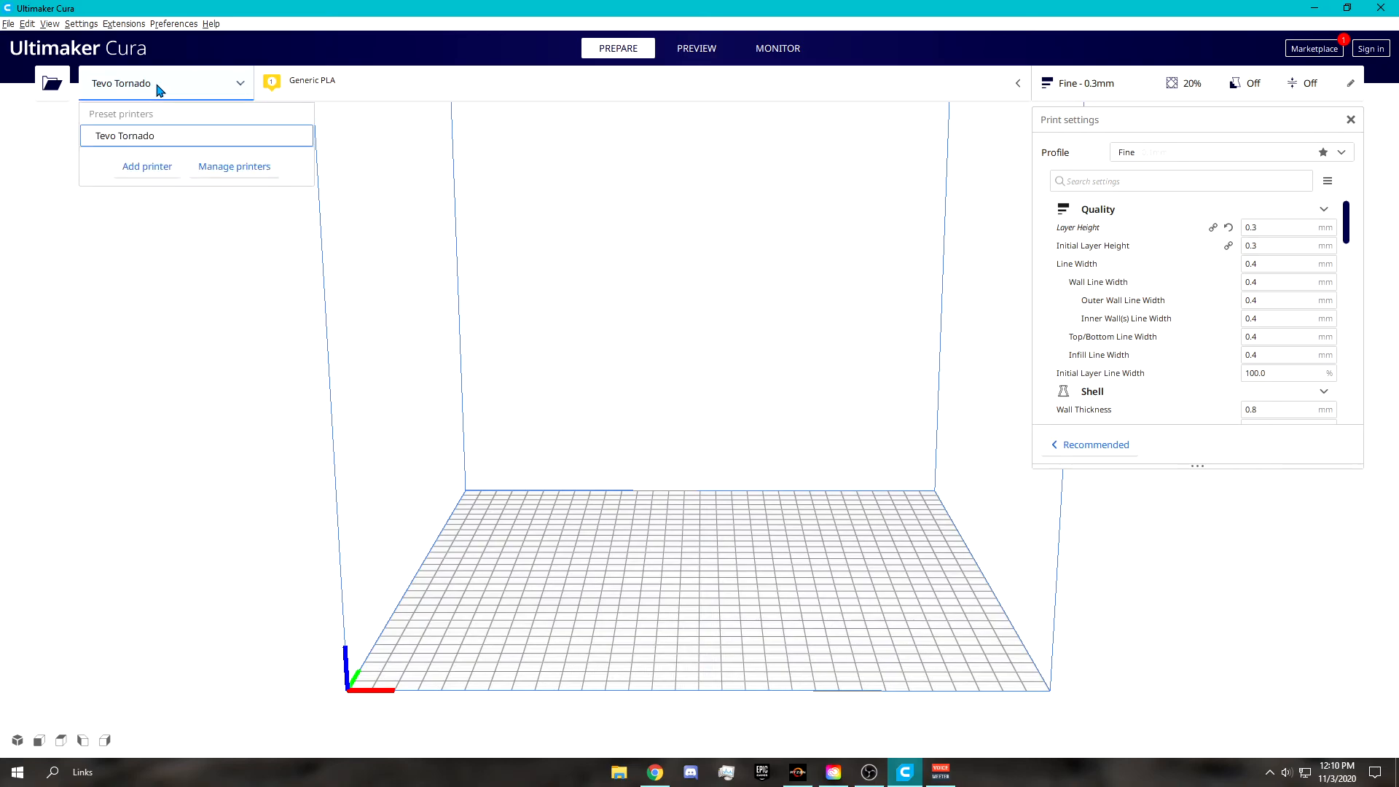
left_click(159, 143)
left_click(156, 94)
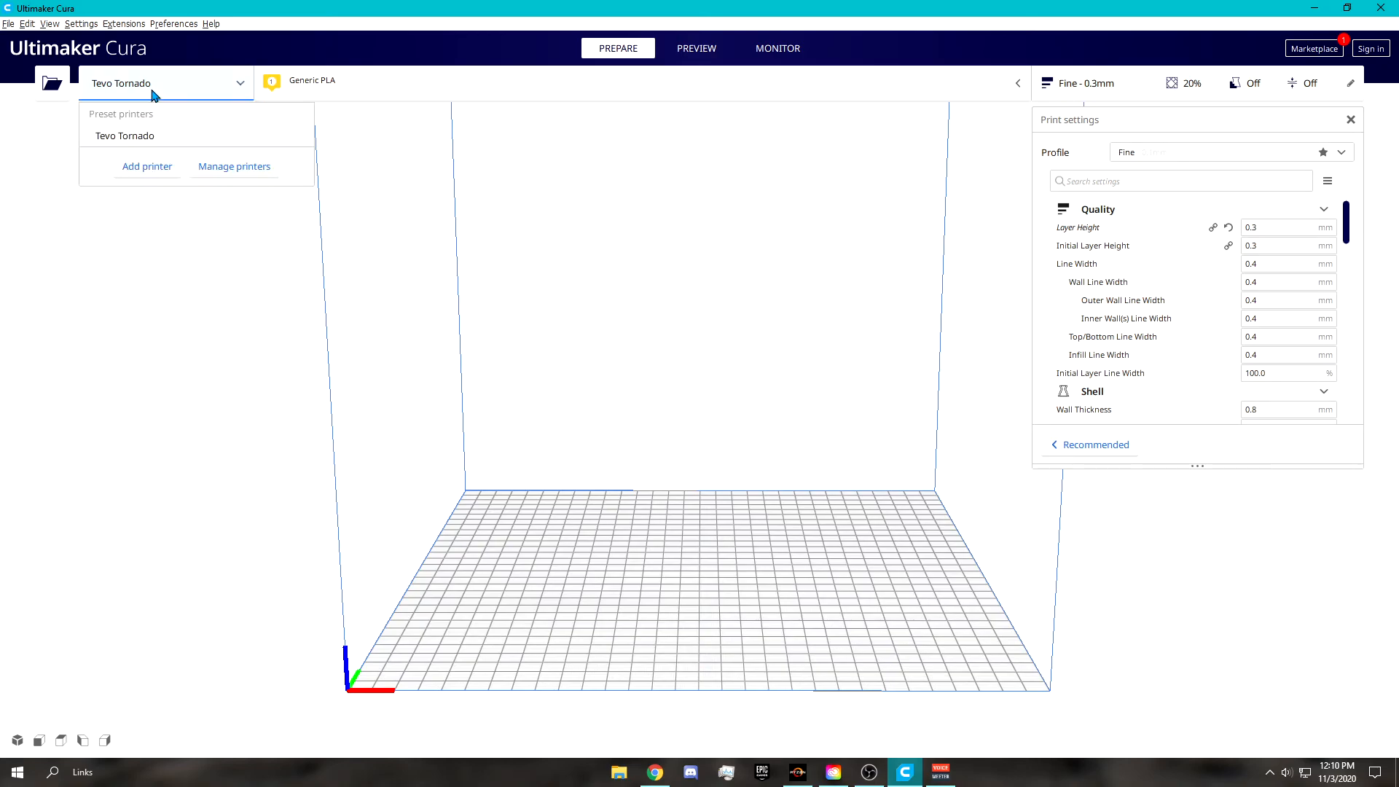
left_click(158, 143)
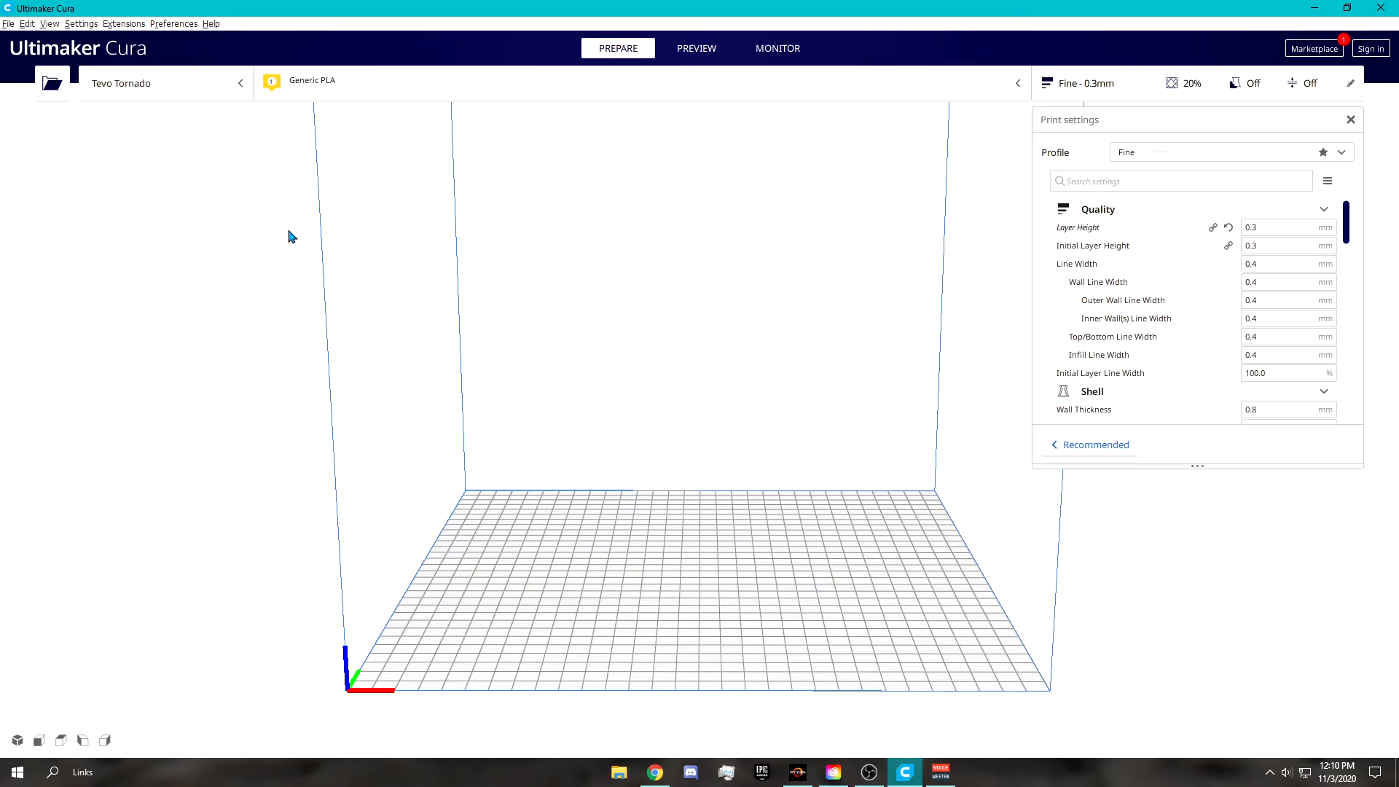
Step: Review the custom print settings list and its setting visibility levels
left_click(1065, 86)
left_click(1111, 88)
scroll(1123, 252, "down", 9)
scroll(1122, 253, "down", 10)
scroll(1121, 255, "up", 18)
left_click(1326, 182)
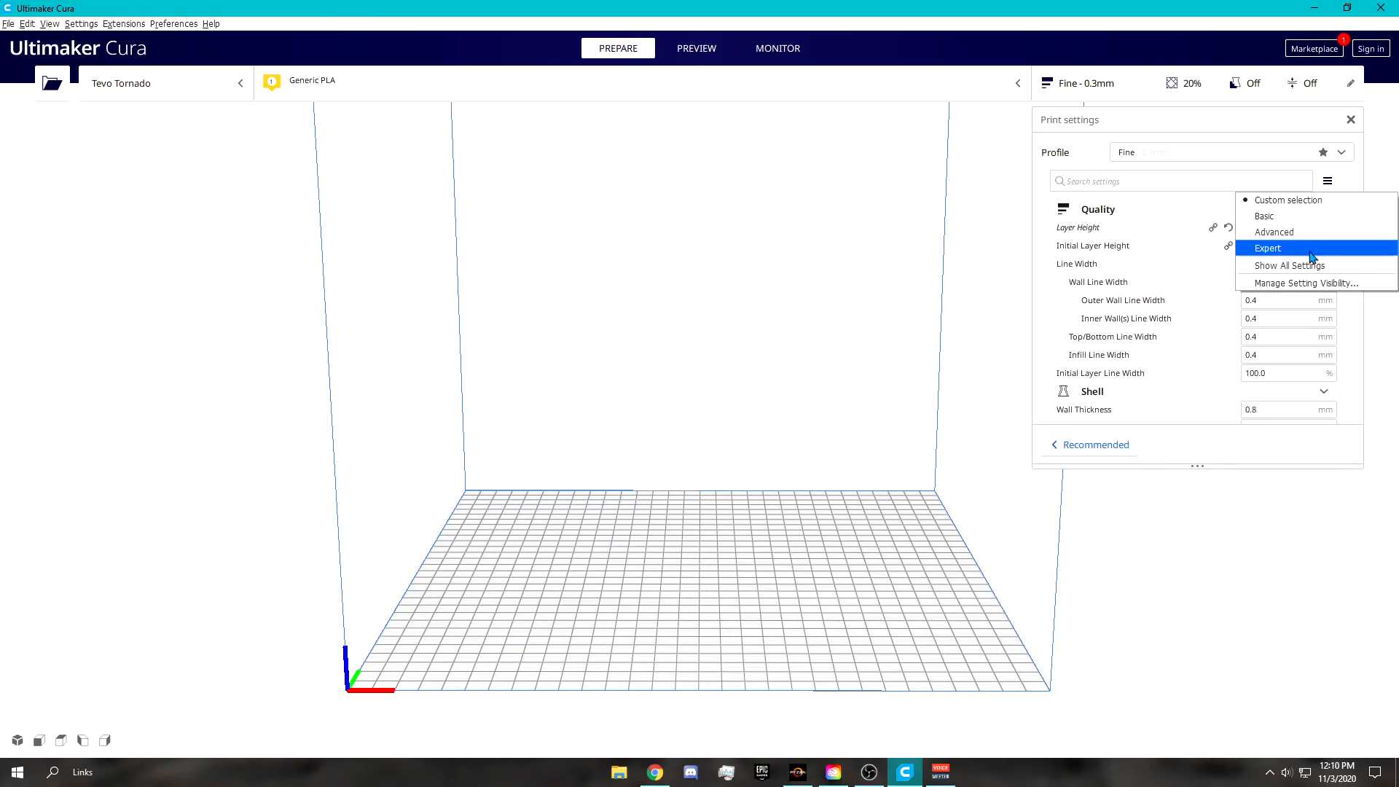
left_click(1328, 181)
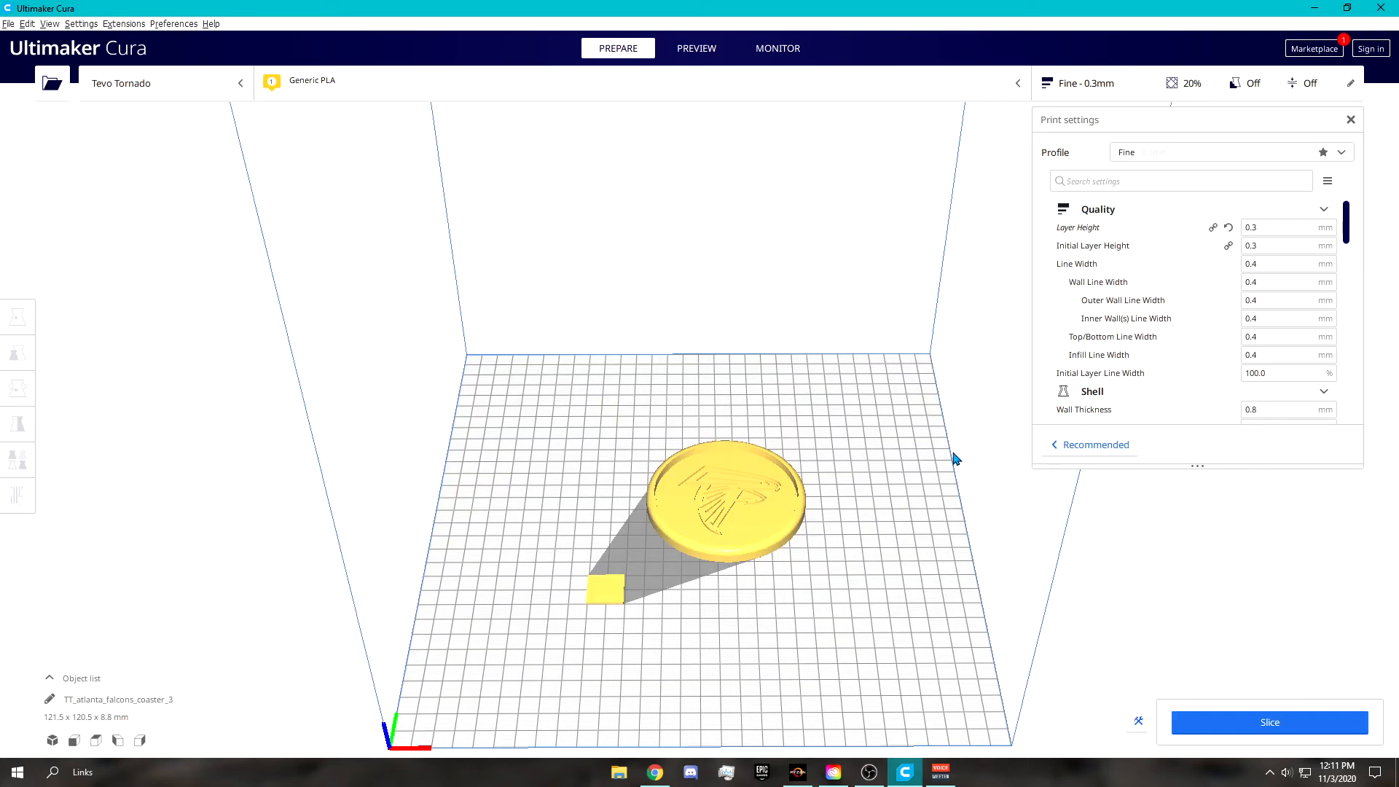
left_click(771, 491)
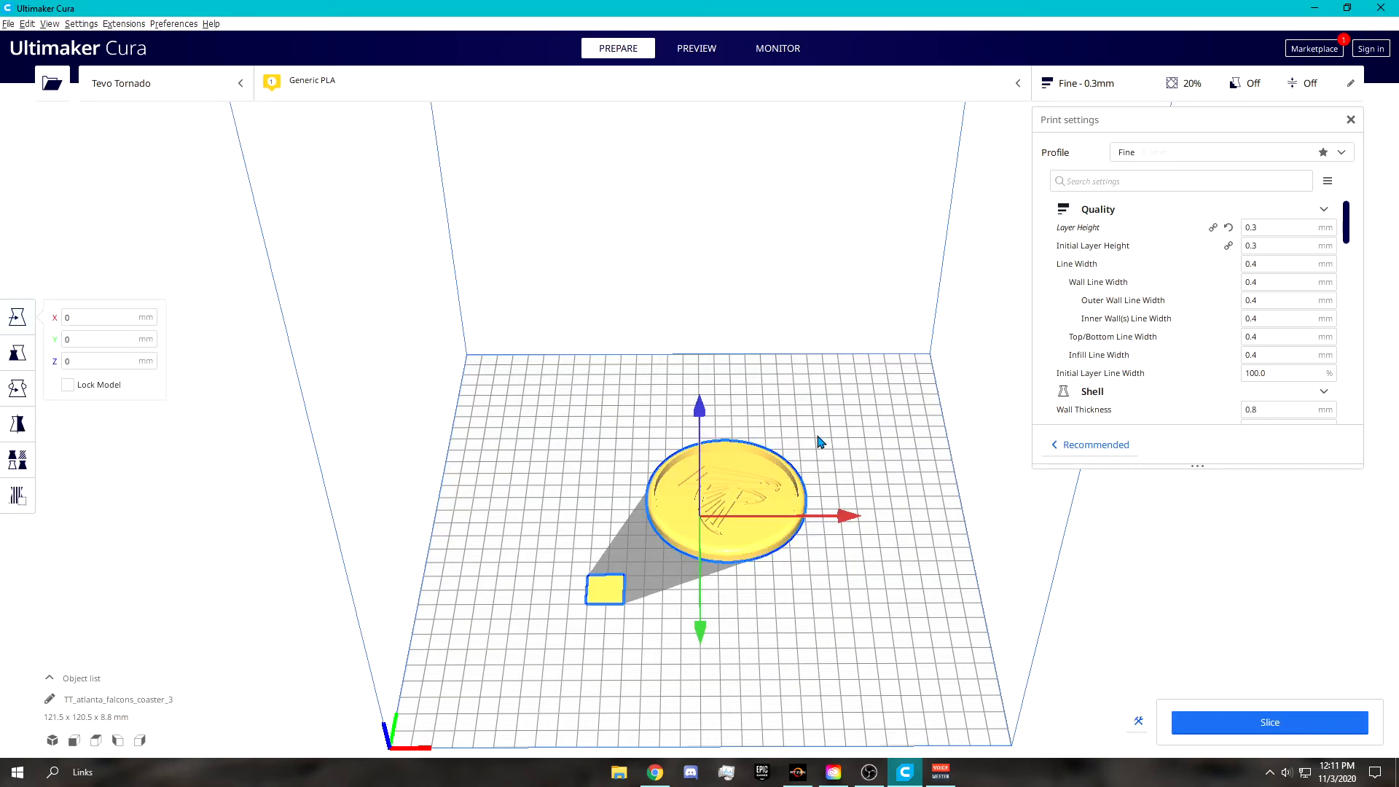
left_click(821, 441)
left_click(8, 25)
left_click(47, 56)
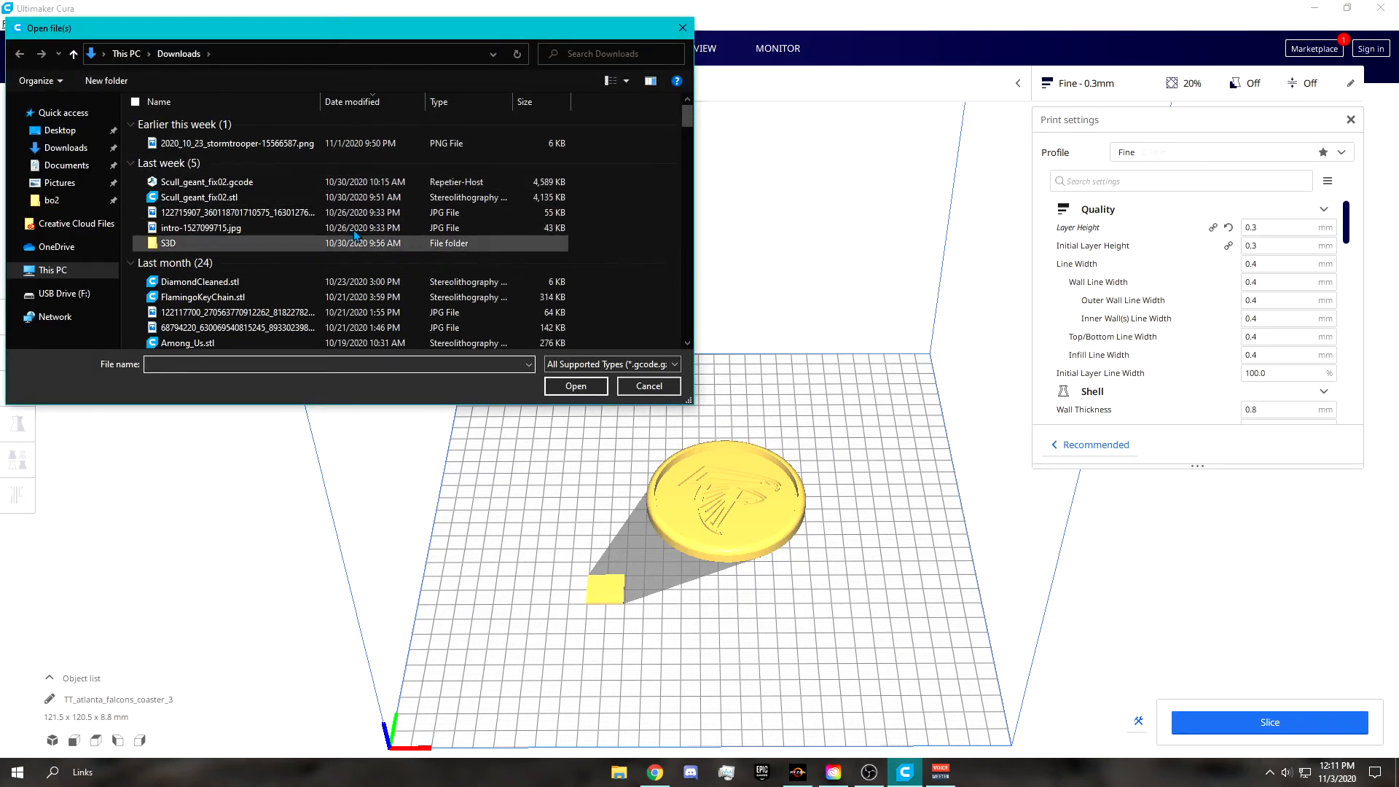
left_click(689, 29)
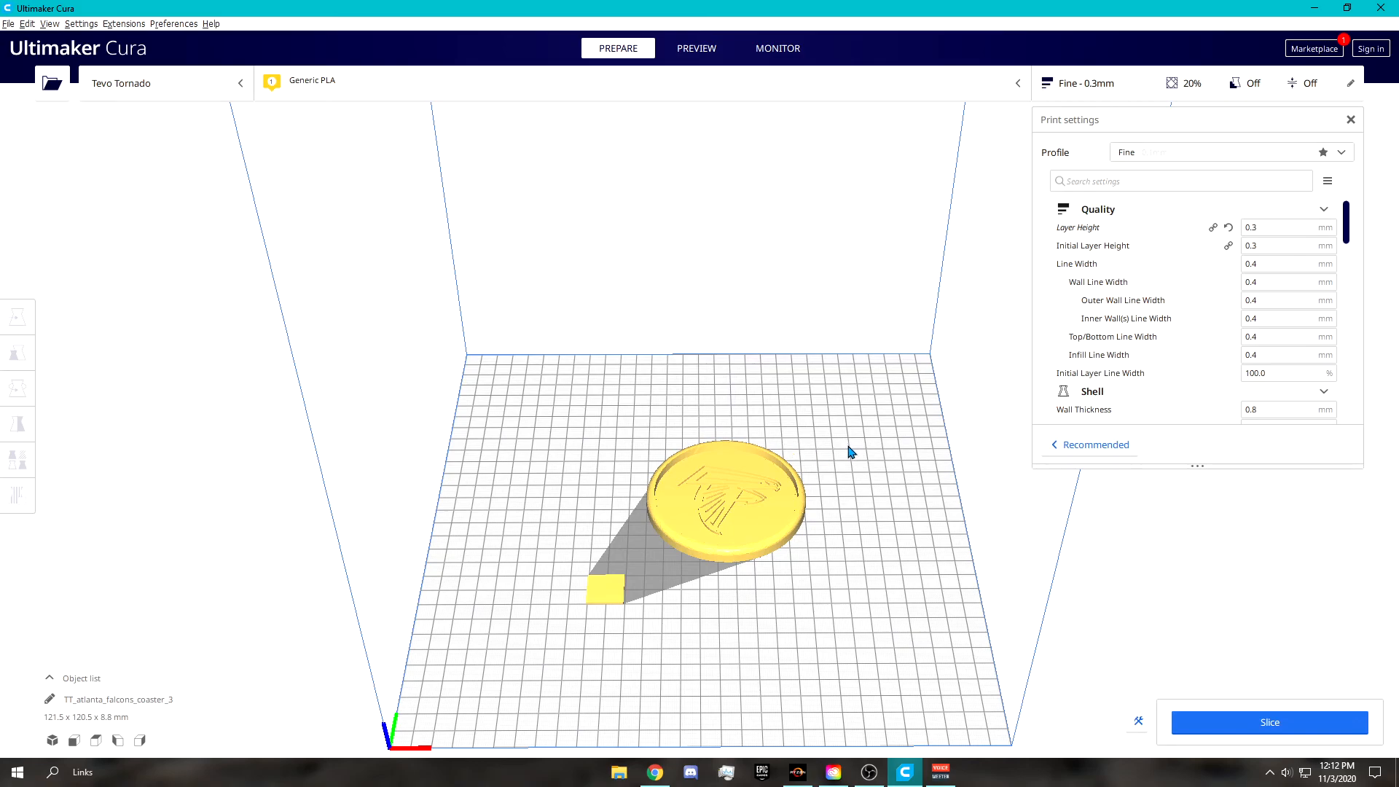
Step: Select the coaster model and look through its move, scale, rotate and mirror tools
left_click(729, 497)
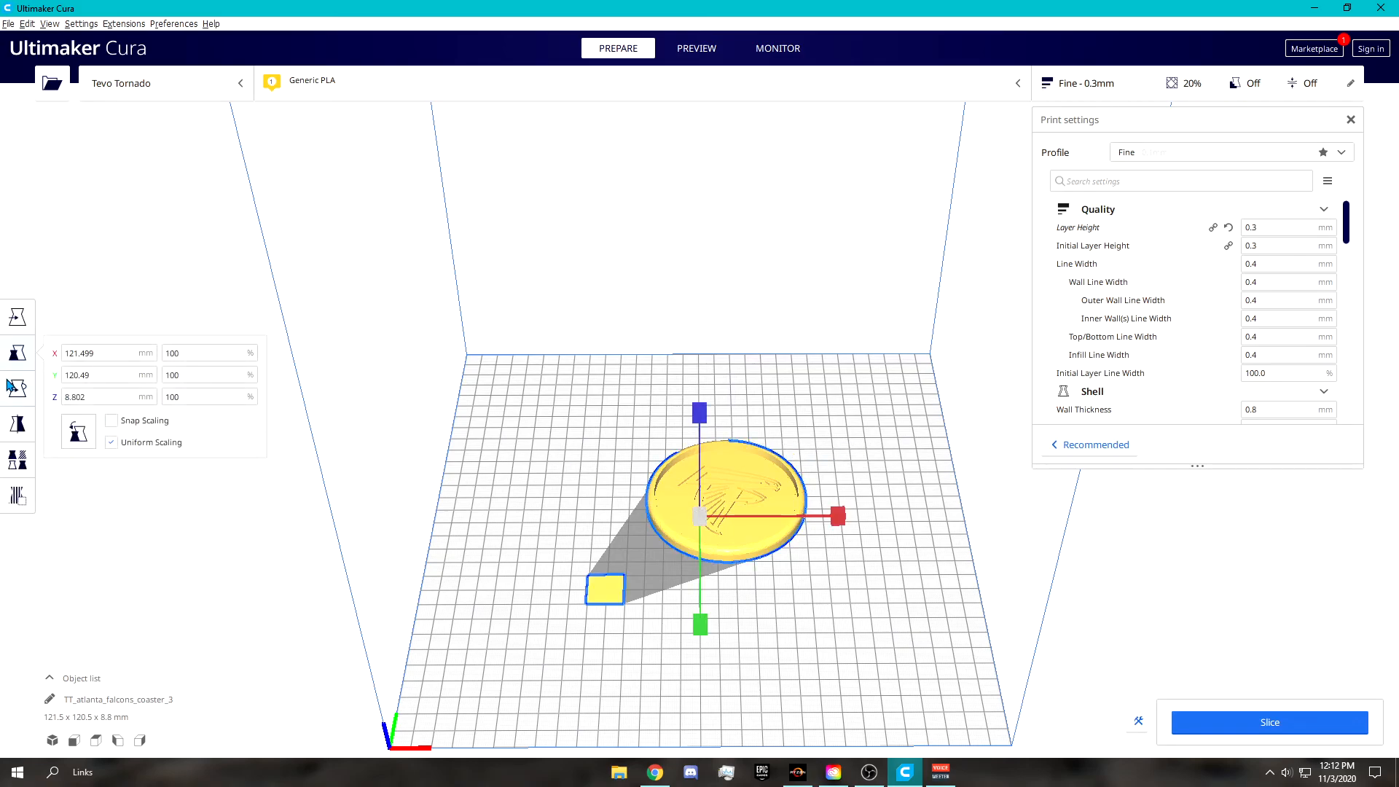
left_click(17, 325)
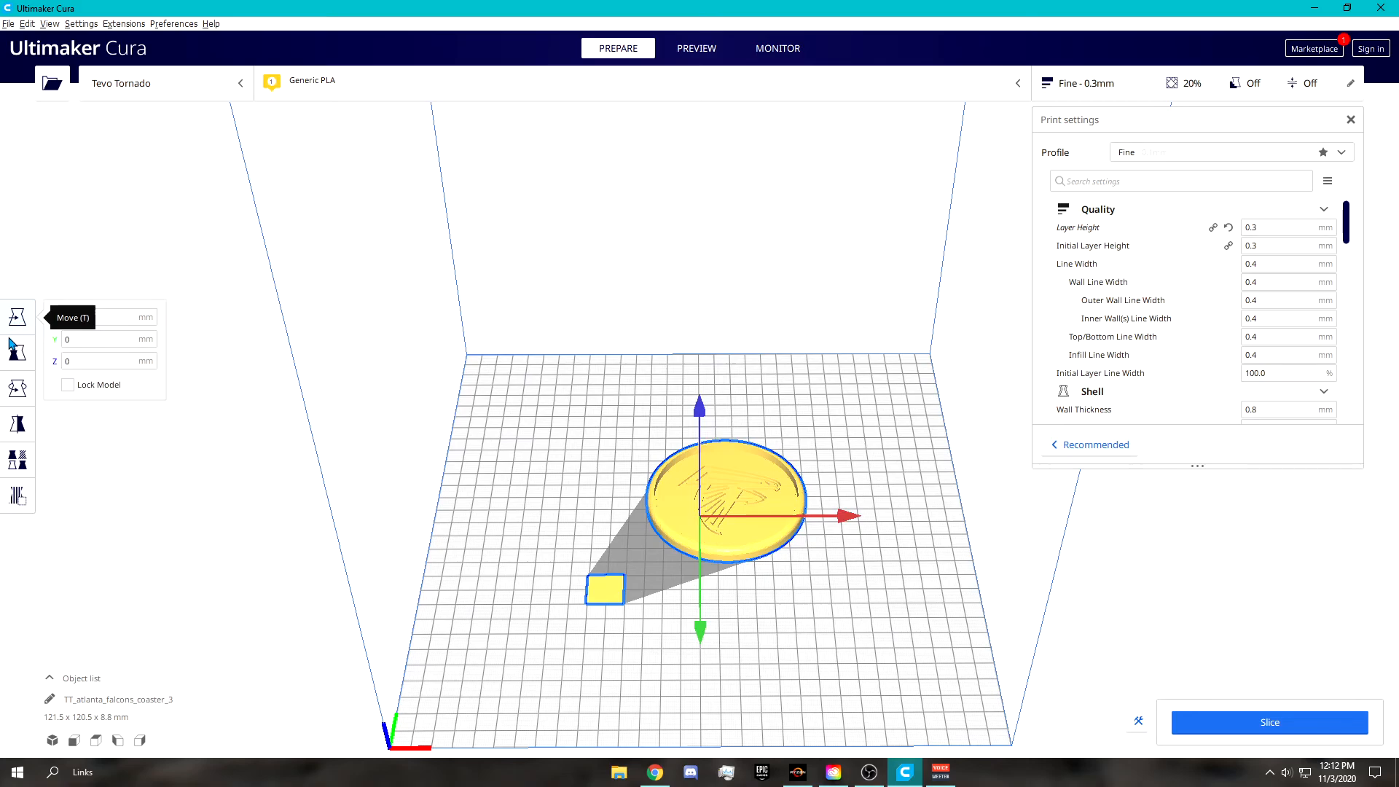
left_click(18, 354)
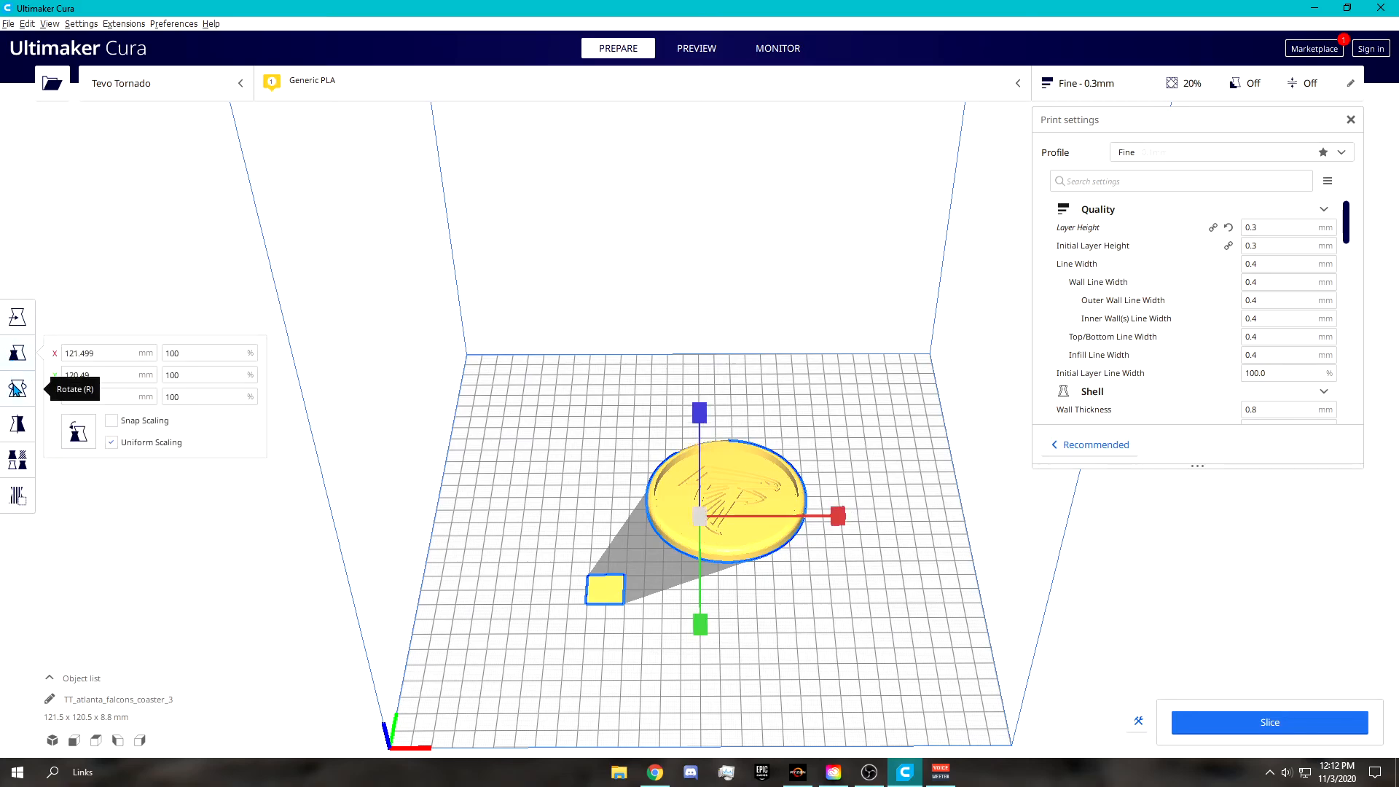
left_click(17, 389)
left_click(18, 430)
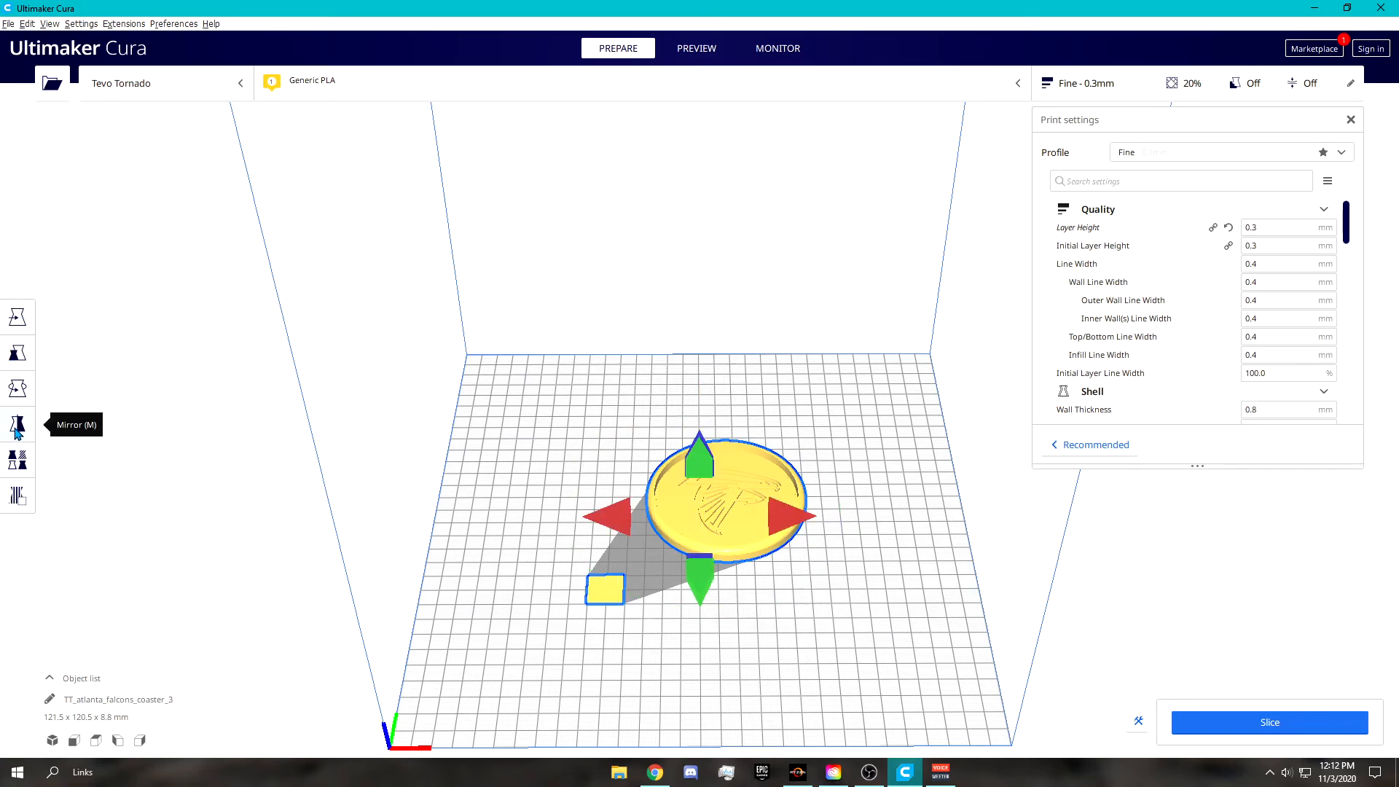
left_click(26, 389)
Step: Scale the coaster up uniformly to about 205.1 x 203.3 x 14.9 mm
left_click(29, 355)
right_click_drag(722, 364, 850, 545)
mouse_move(850, 566)
left_mouse_down()
mouse_move(925, 549)
mouse_move(860, 556)
mouse_move(851, 541)
left_mouse_up()
right_click_drag(844, 433, 824, 450)
Step: Move the enlarged coaster slightly across the build plate and deselect it
left_click(15, 323)
mouse_move(777, 487)
left_mouse_down()
mouse_move(722, 512)
mouse_move(761, 500)
left_mouse_up()
left_click(809, 444)
mouse_move(839, 414)
right_mouse_down()
mouse_move(878, 403)
mouse_move(866, 414)
right_mouse_up()
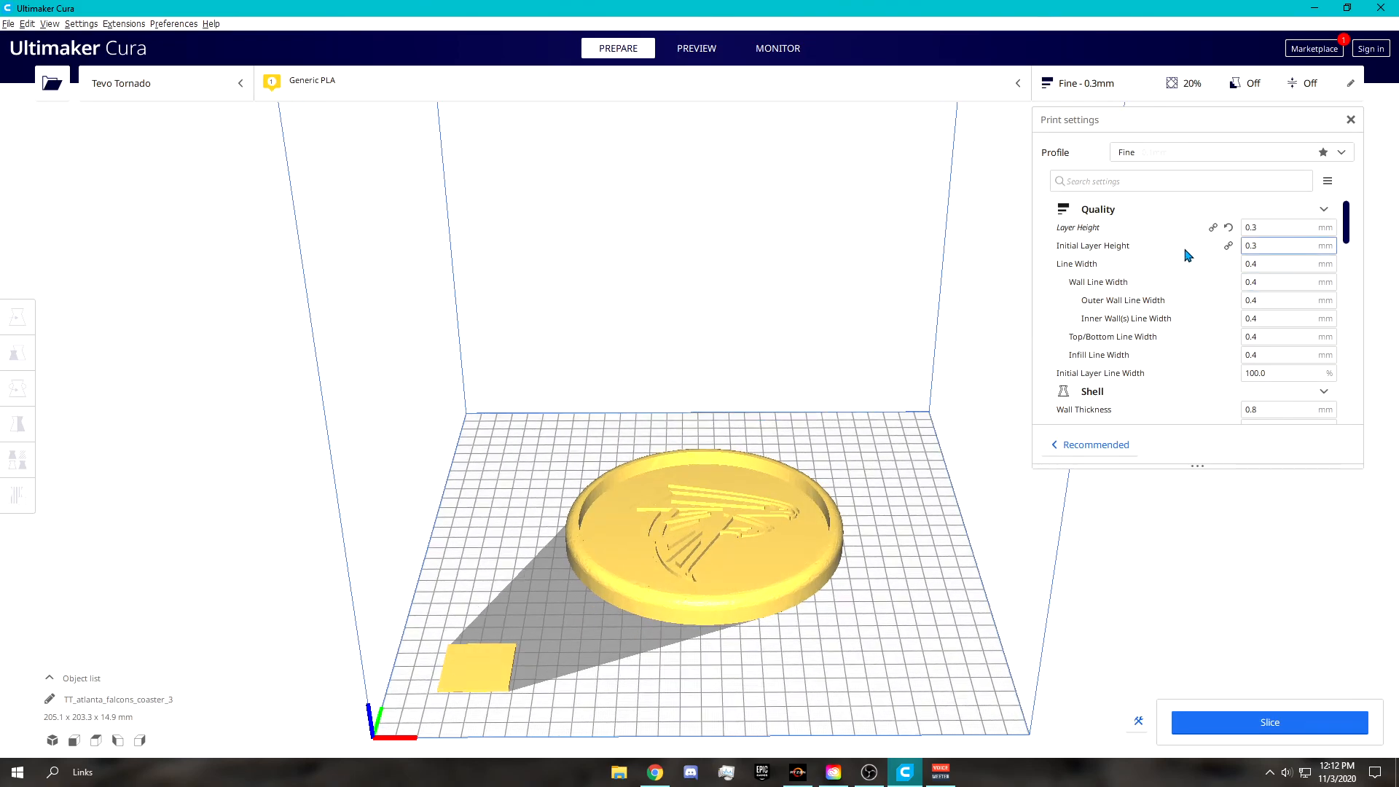
Step: Set the layer height to 0.3 mm and slice the coaster
left_click(1276, 229)
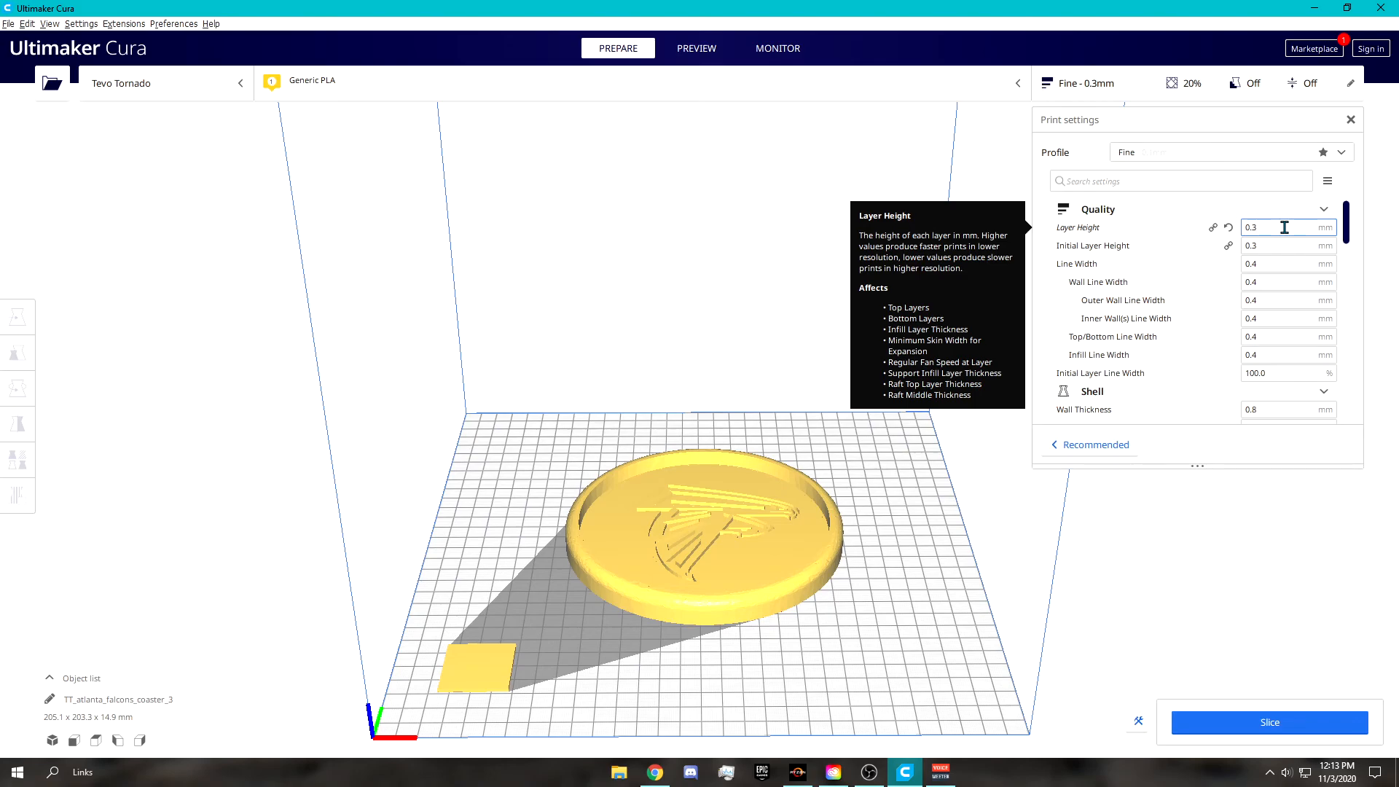
type("1")
key("BackSpace")
type("3")
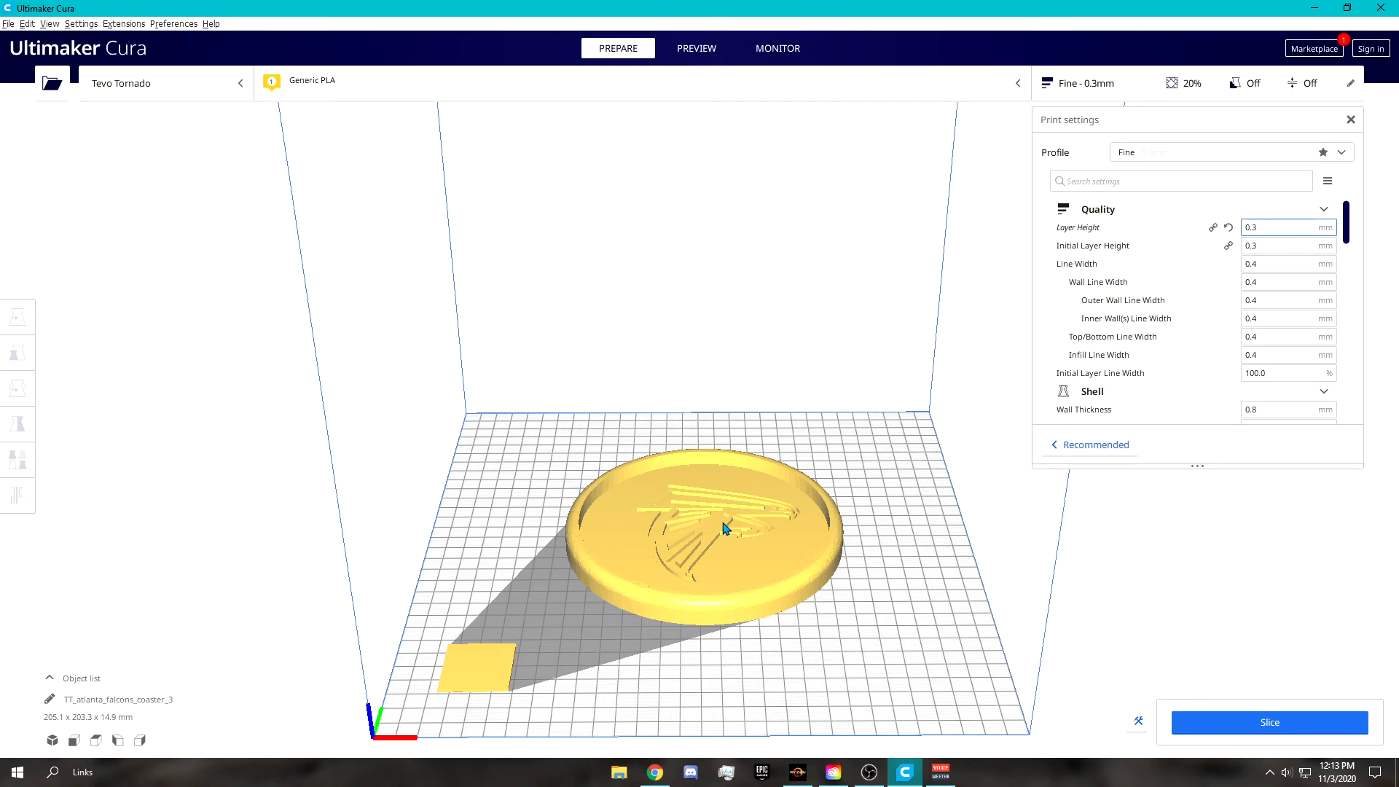
left_click(1296, 739)
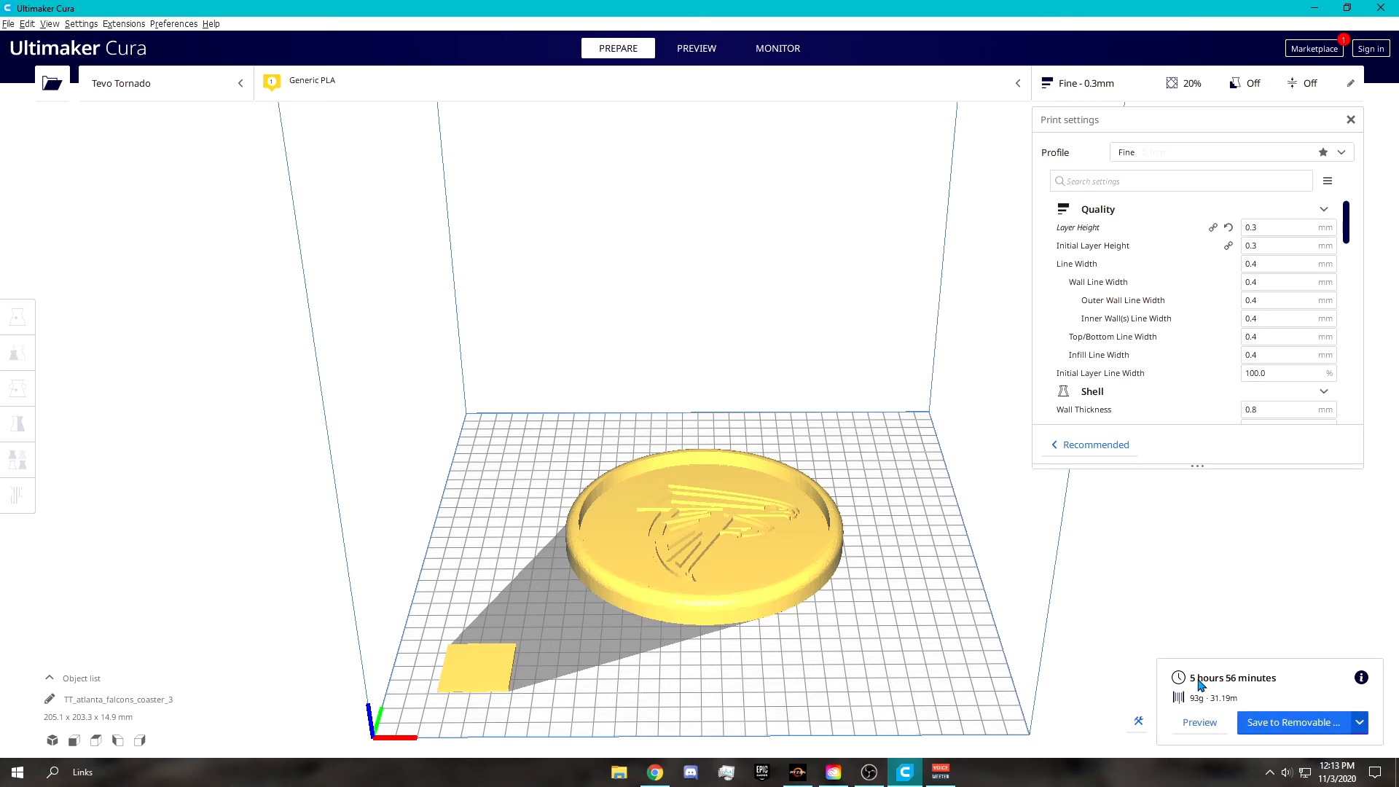
Step: Set the layer height to 0.1 mm and slice the coaster again to compare the print time
left_click(1272, 230)
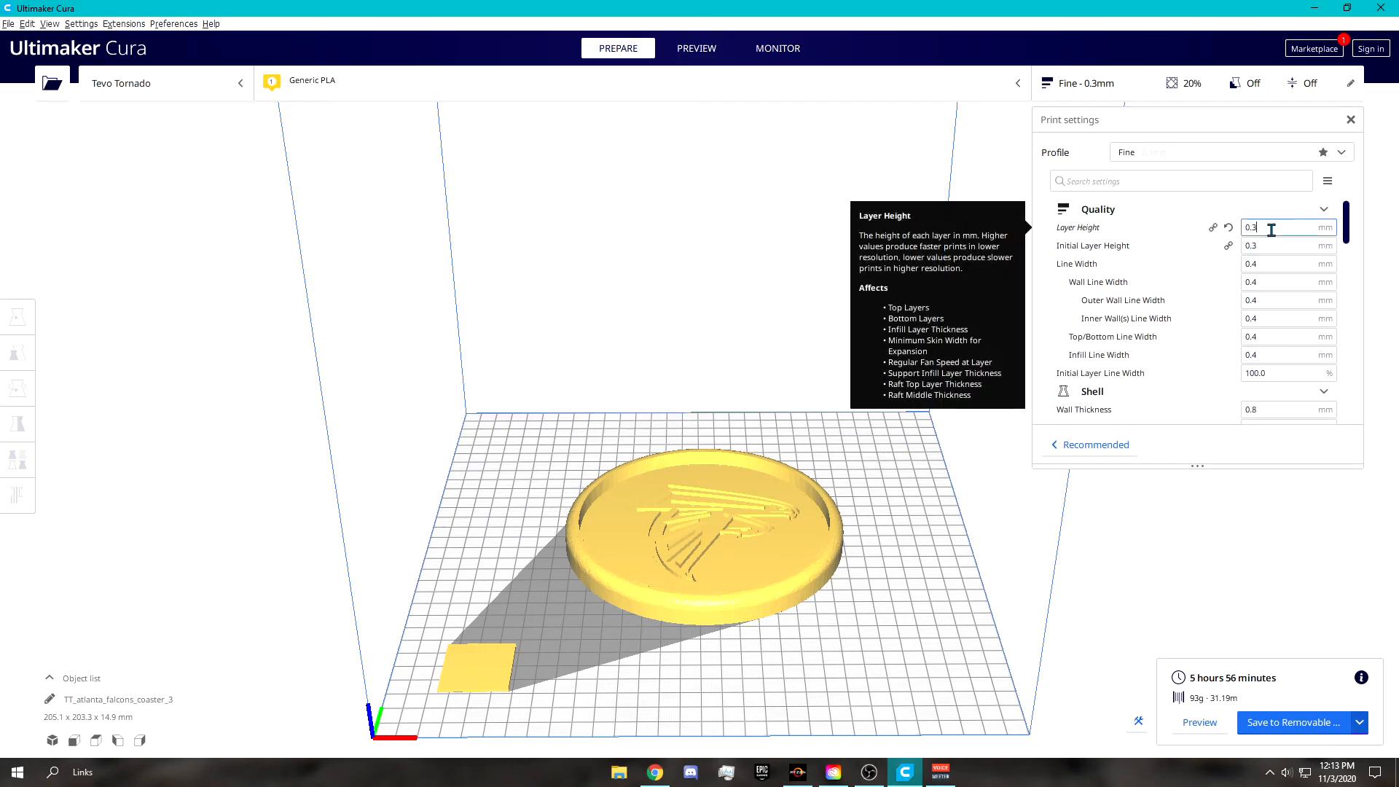
key("BackSpace")
type("1")
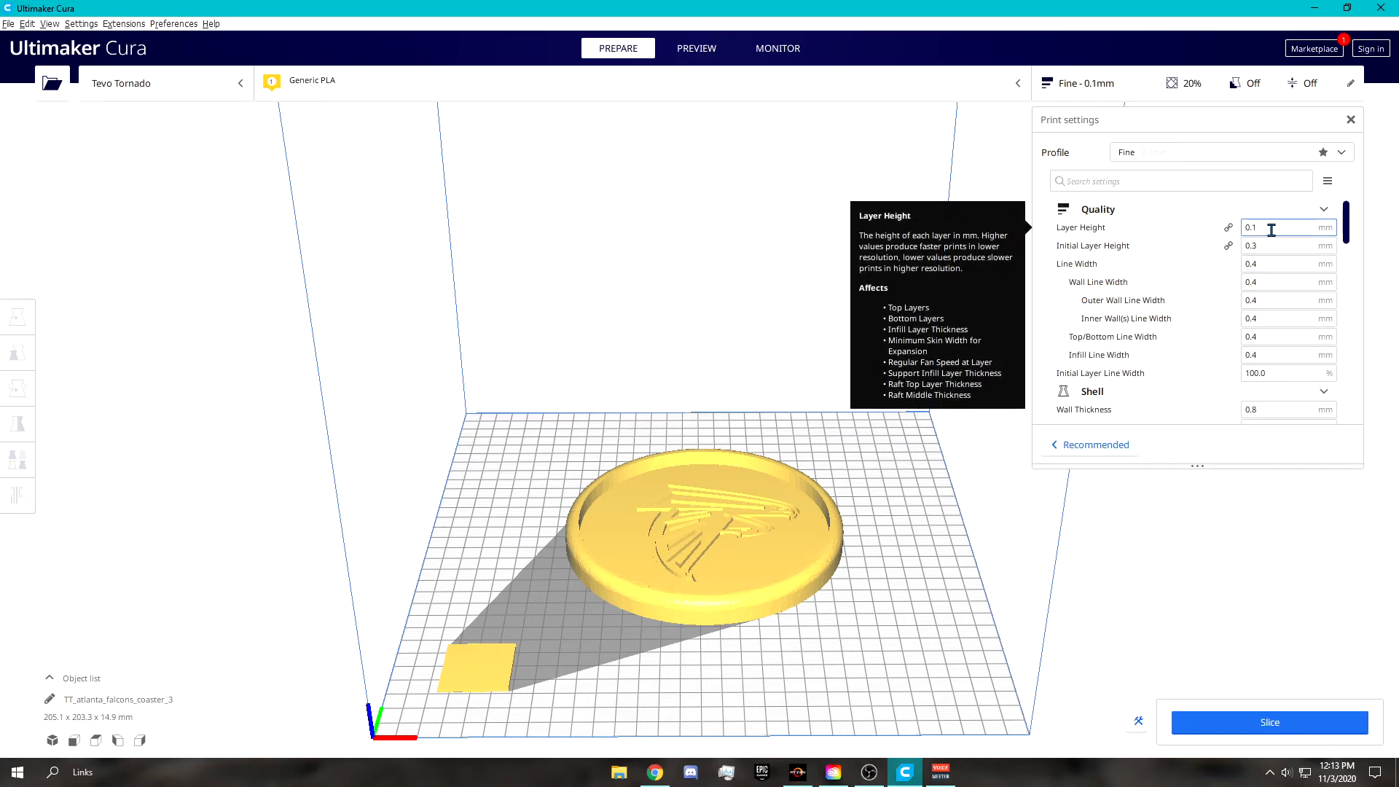
left_click(1212, 720)
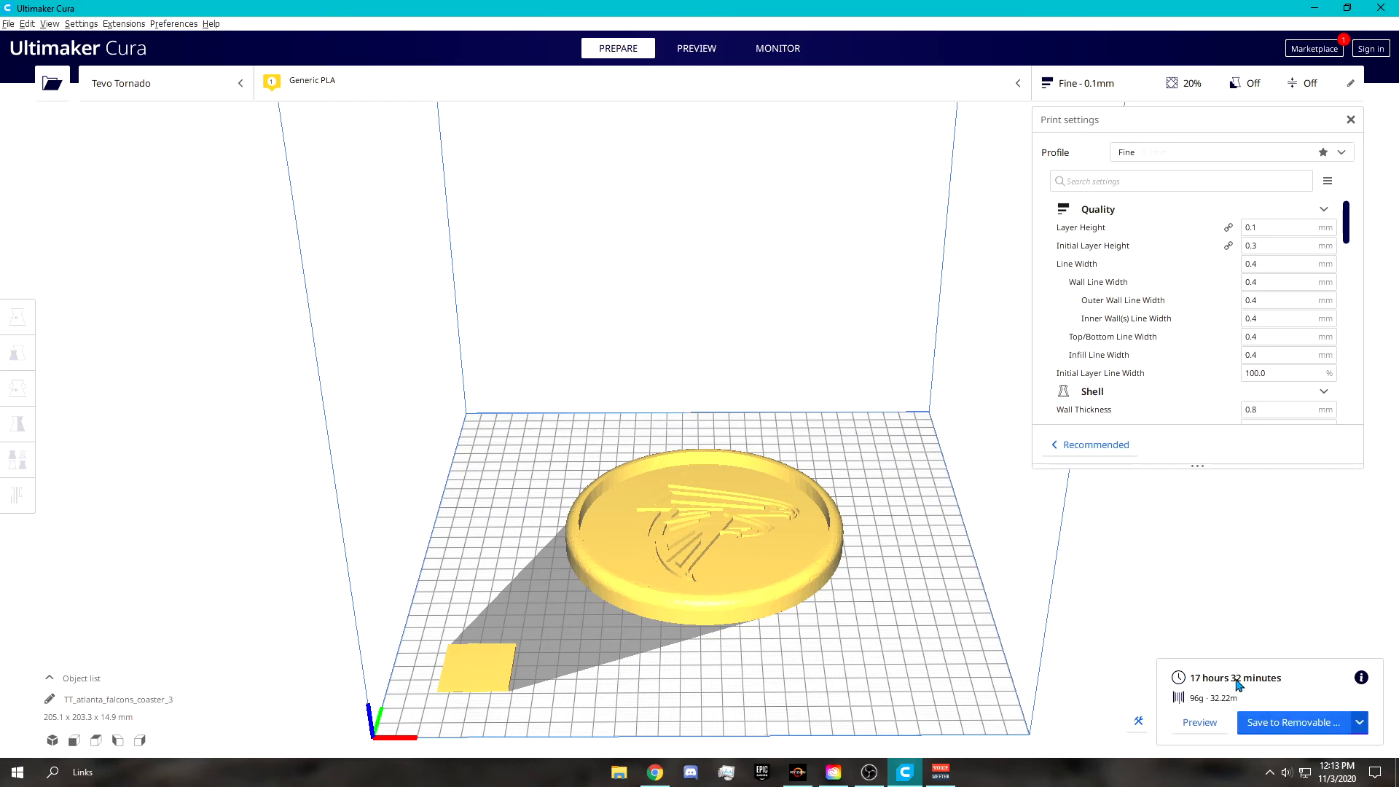
Step: Restore the layer height to 0.3 mm and review the infill and material settings
right_click_drag(831, 556, 820, 568)
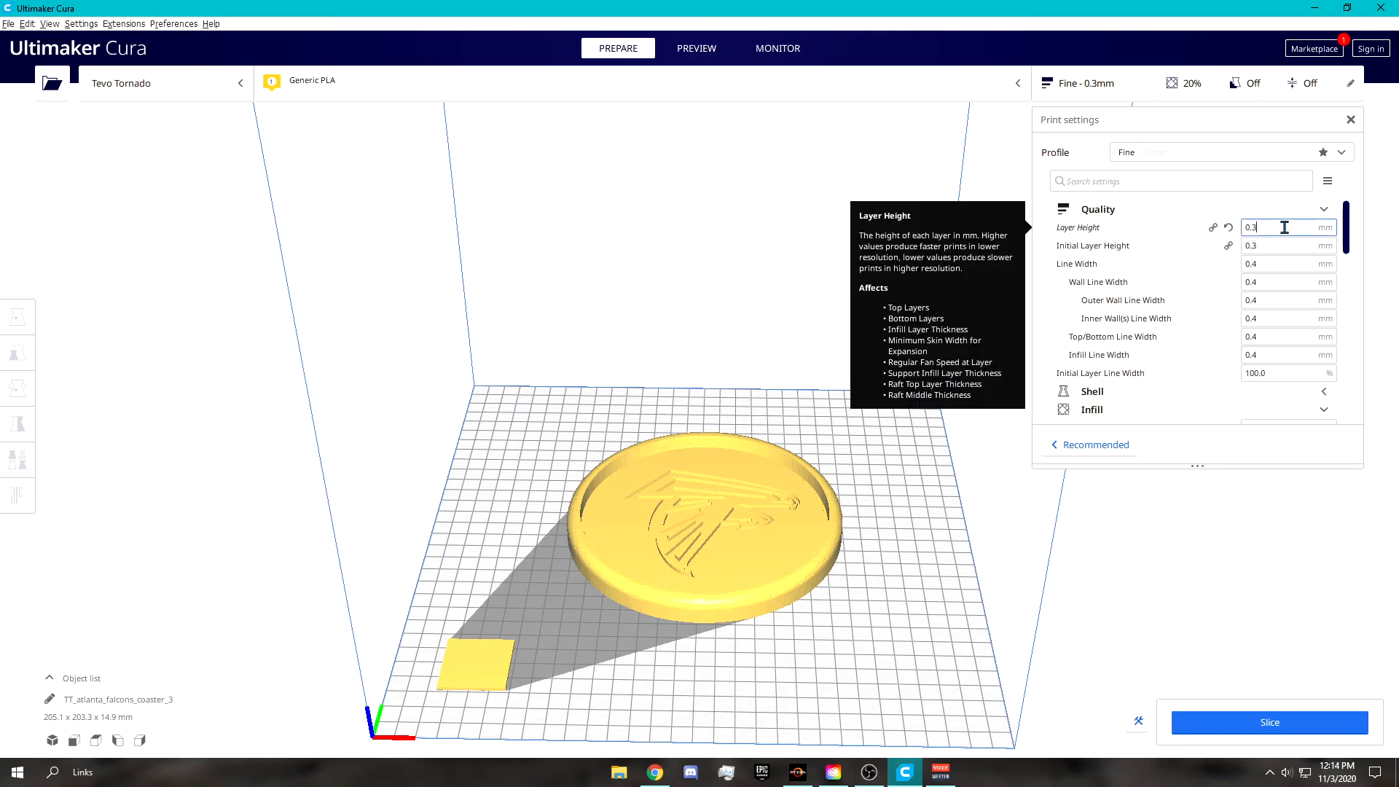
scroll(1284, 227, "down", 3)
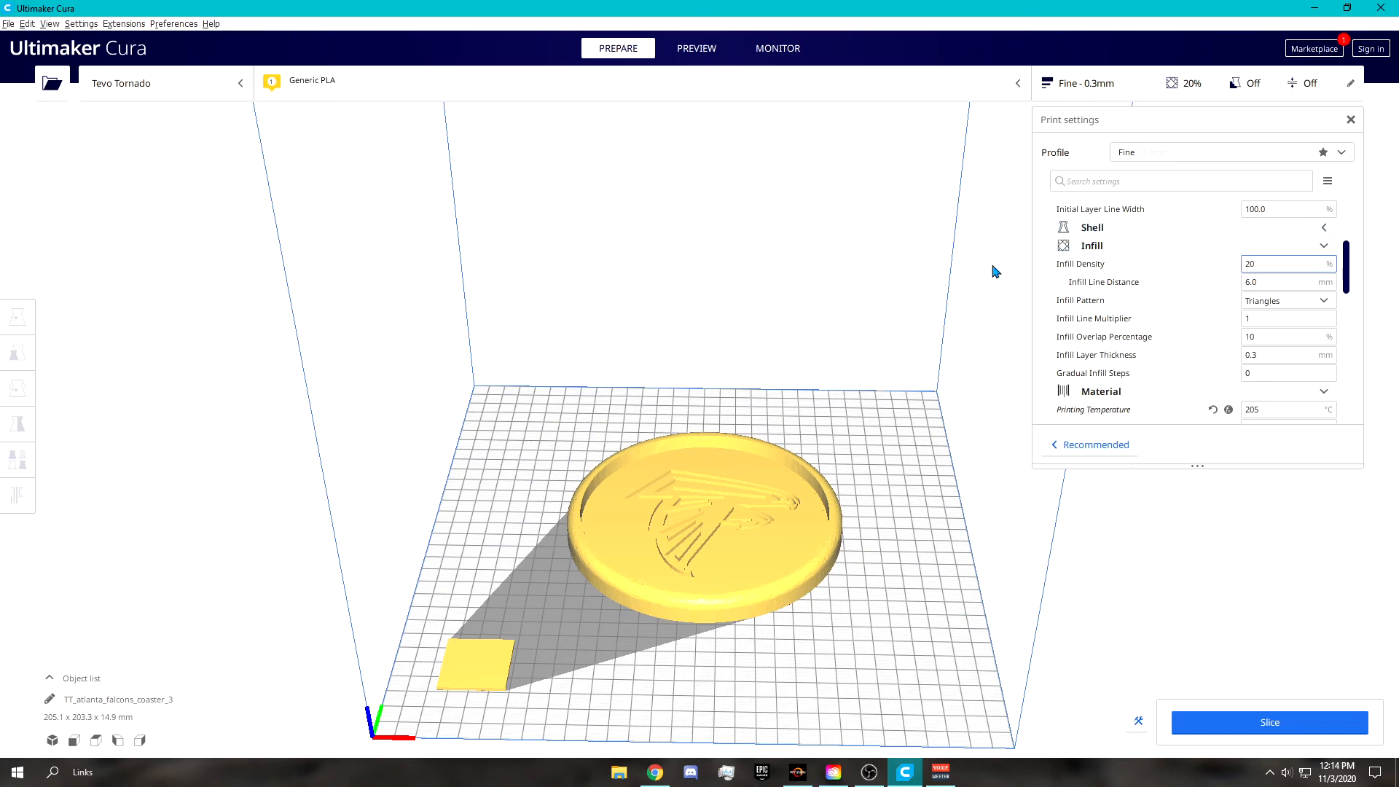
left_click(1277, 247)
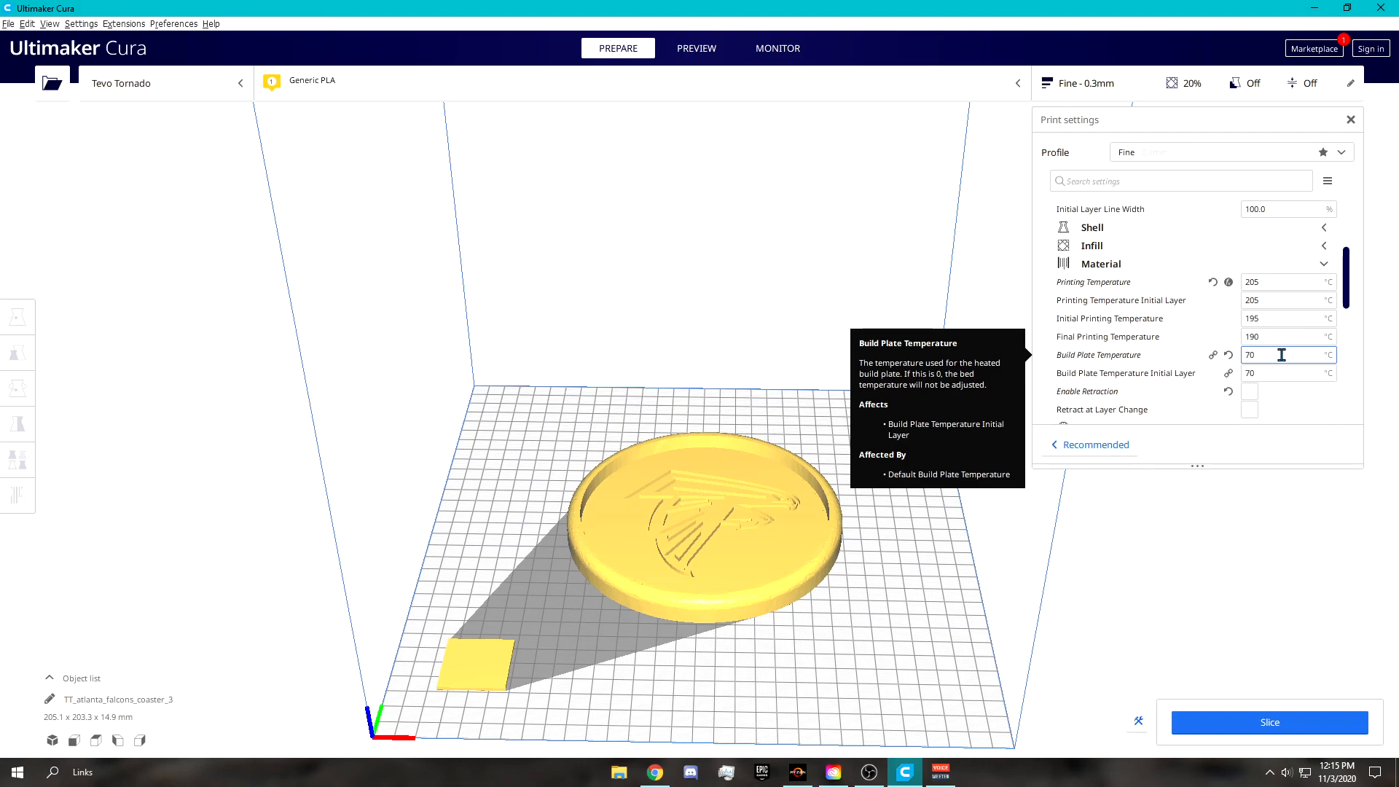
scroll(1282, 355, "down", 1)
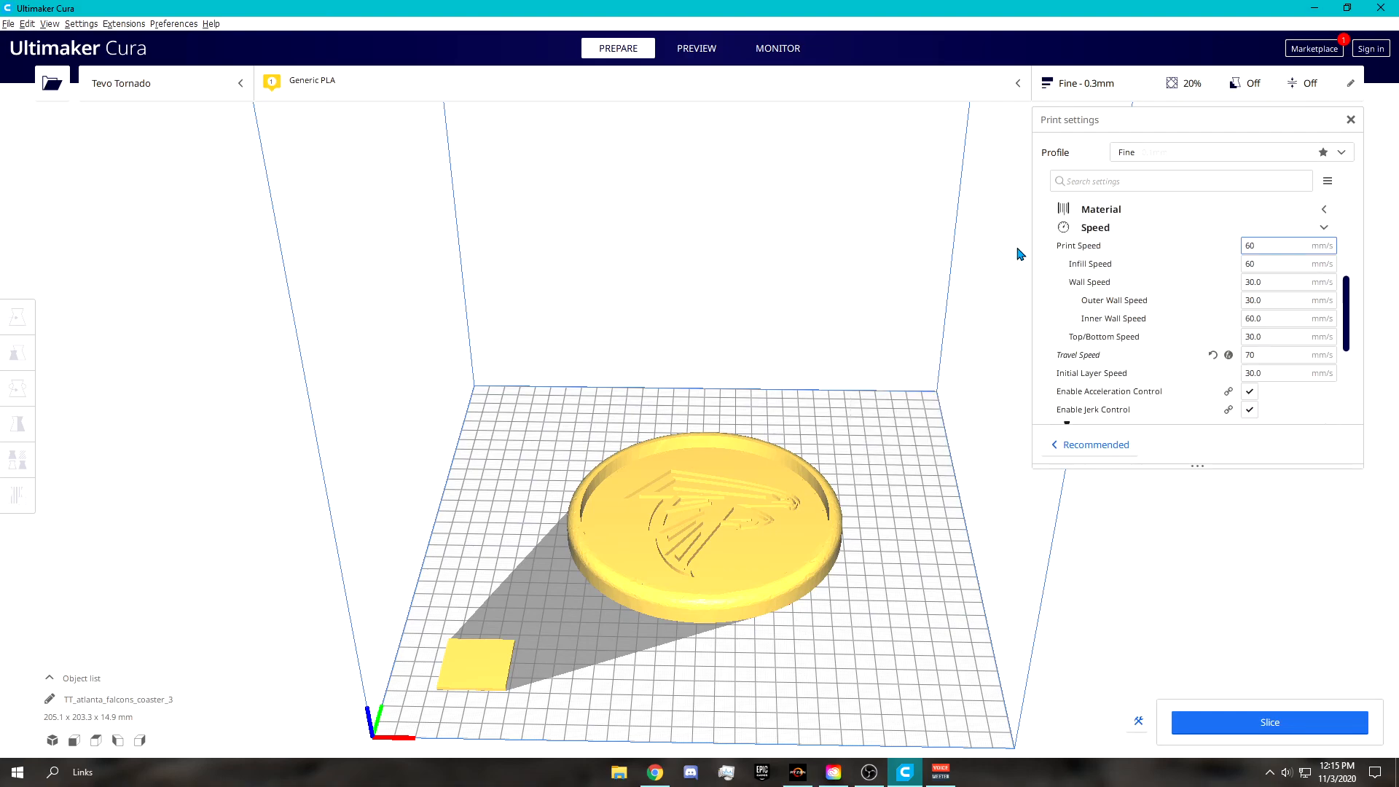
Step: Replace the infill speed in the speed settings with a new value
left_click(1283, 264)
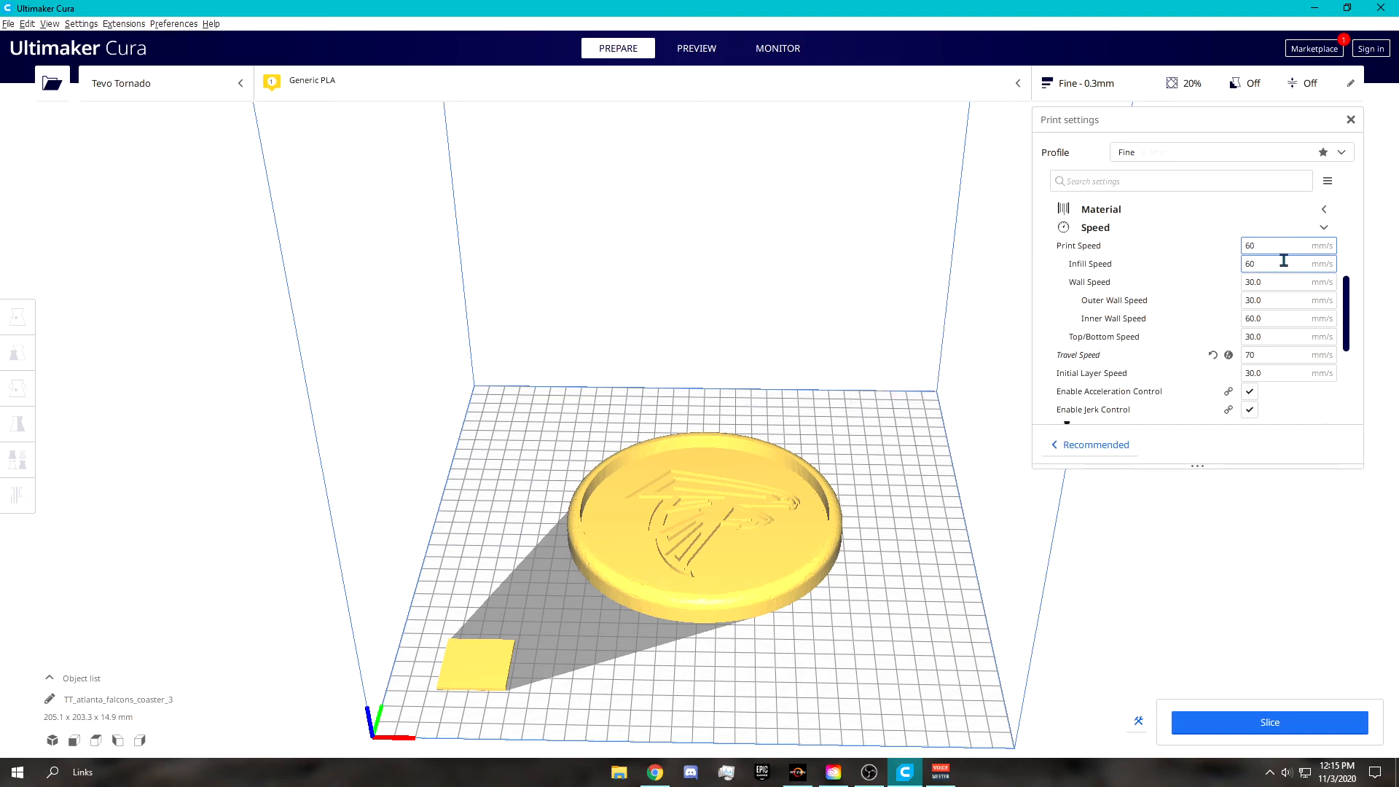
key("BackSpace")
key("BackSpace")
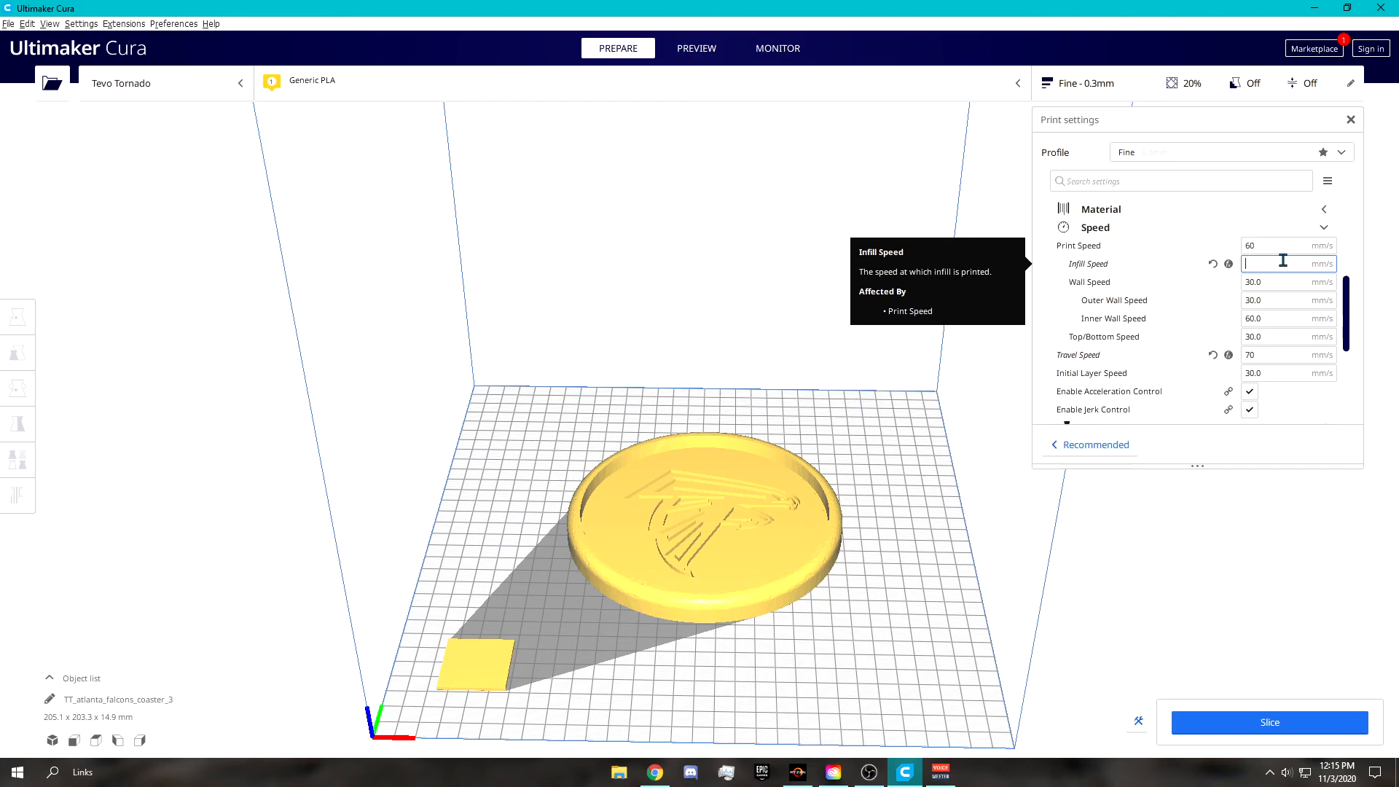
type("1")
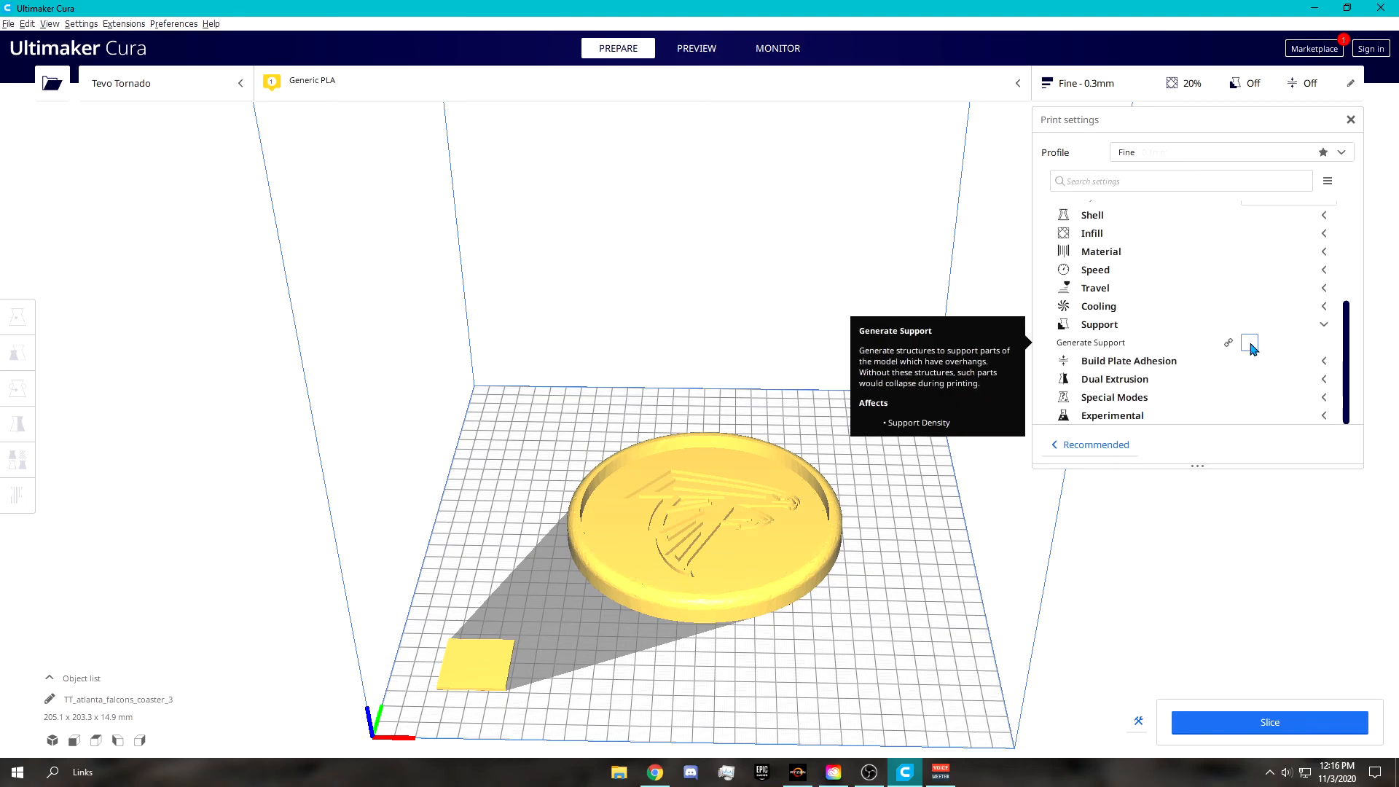
Step: Delete the coaster from the build plate and load the Doom Helmet Revision 1 model
mouse_move(868, 400)
right_mouse_down()
mouse_move(881, 365)
mouse_move(815, 335)
mouse_move(793, 383)
mouse_move(559, 387)
mouse_move(868, 390)
right_mouse_up()
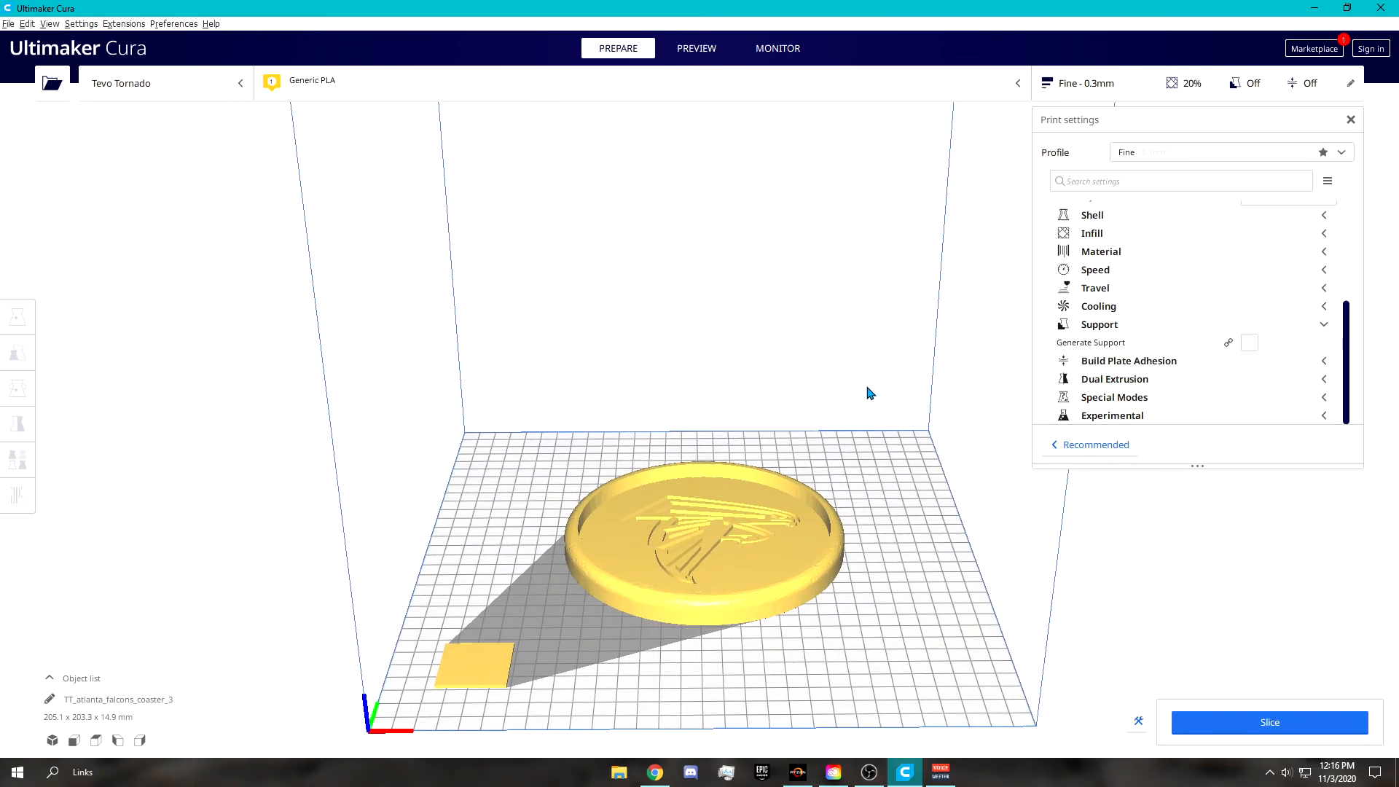
left_click(738, 487)
key("Delete")
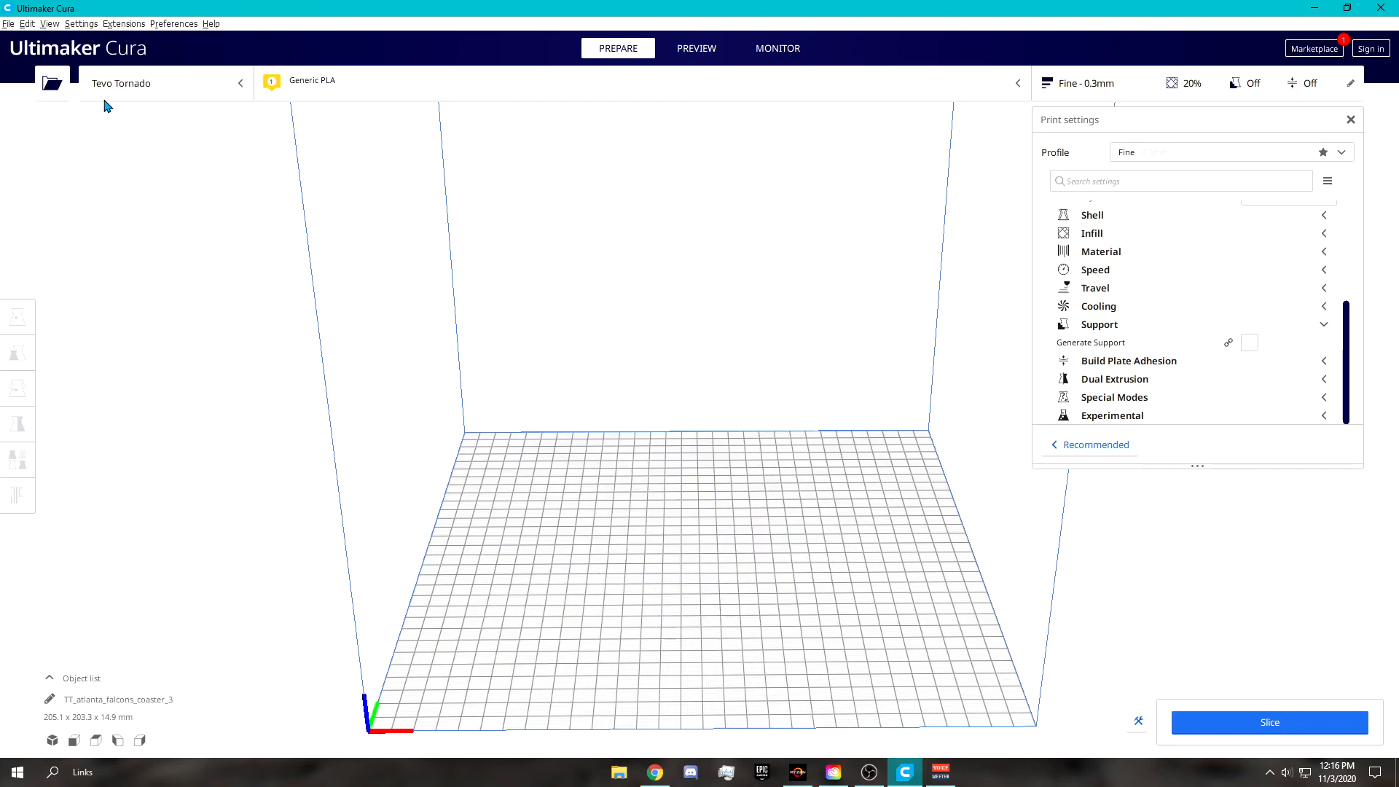
left_click(8, 24)
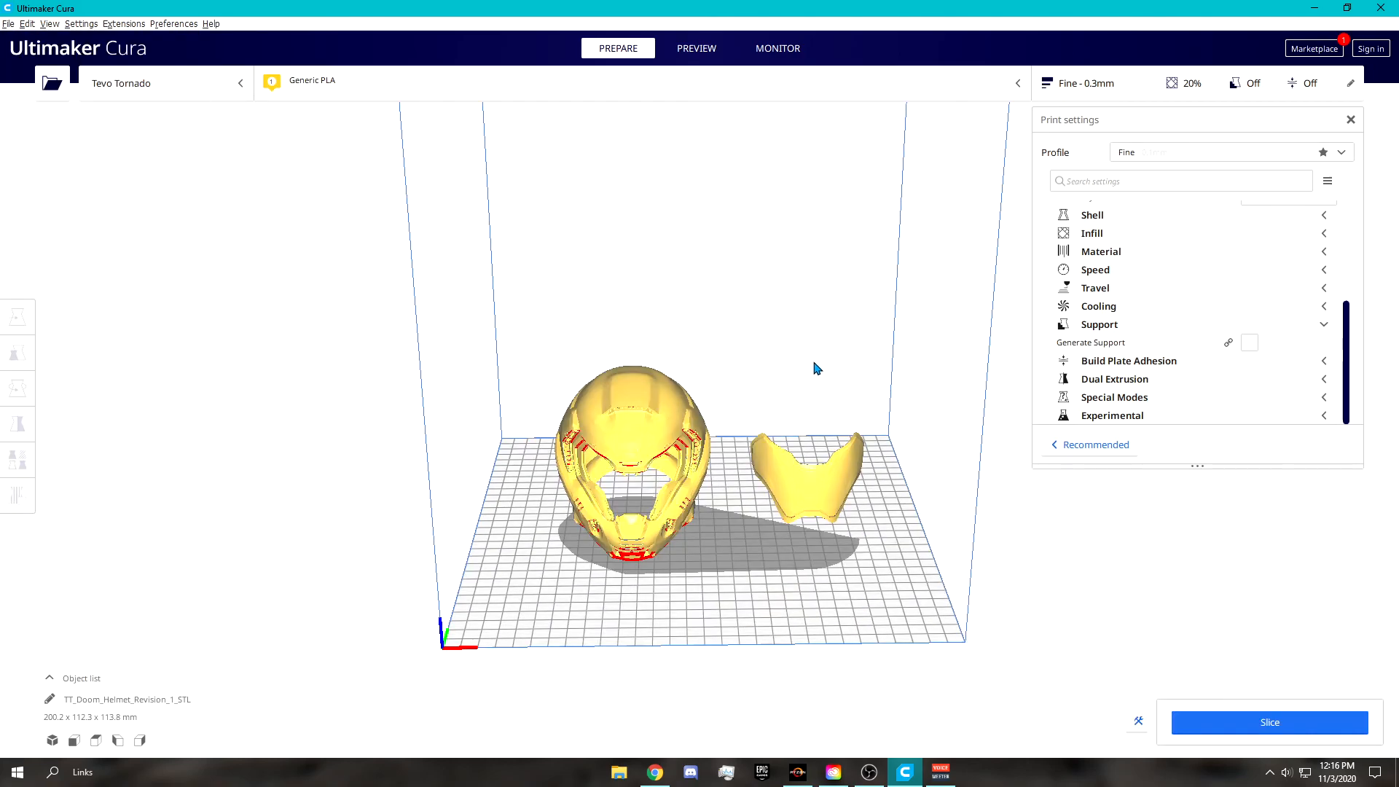
Step: Inspect the helmet's overhanging areas and enable Generate Support for the helmet model
right_click_drag(787, 401, 732, 394)
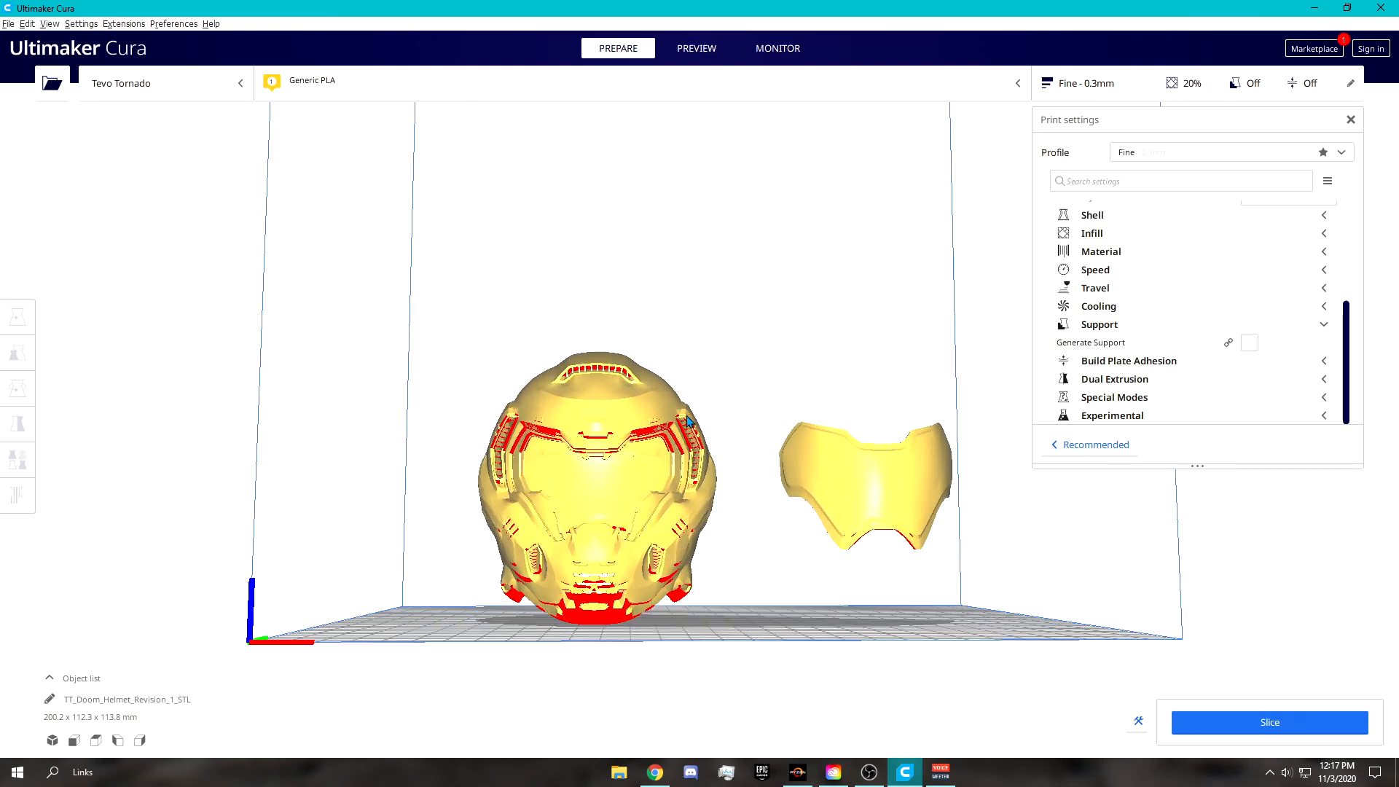
right_click_drag(664, 459, 687, 428)
right_click_drag(717, 563, 903, 509)
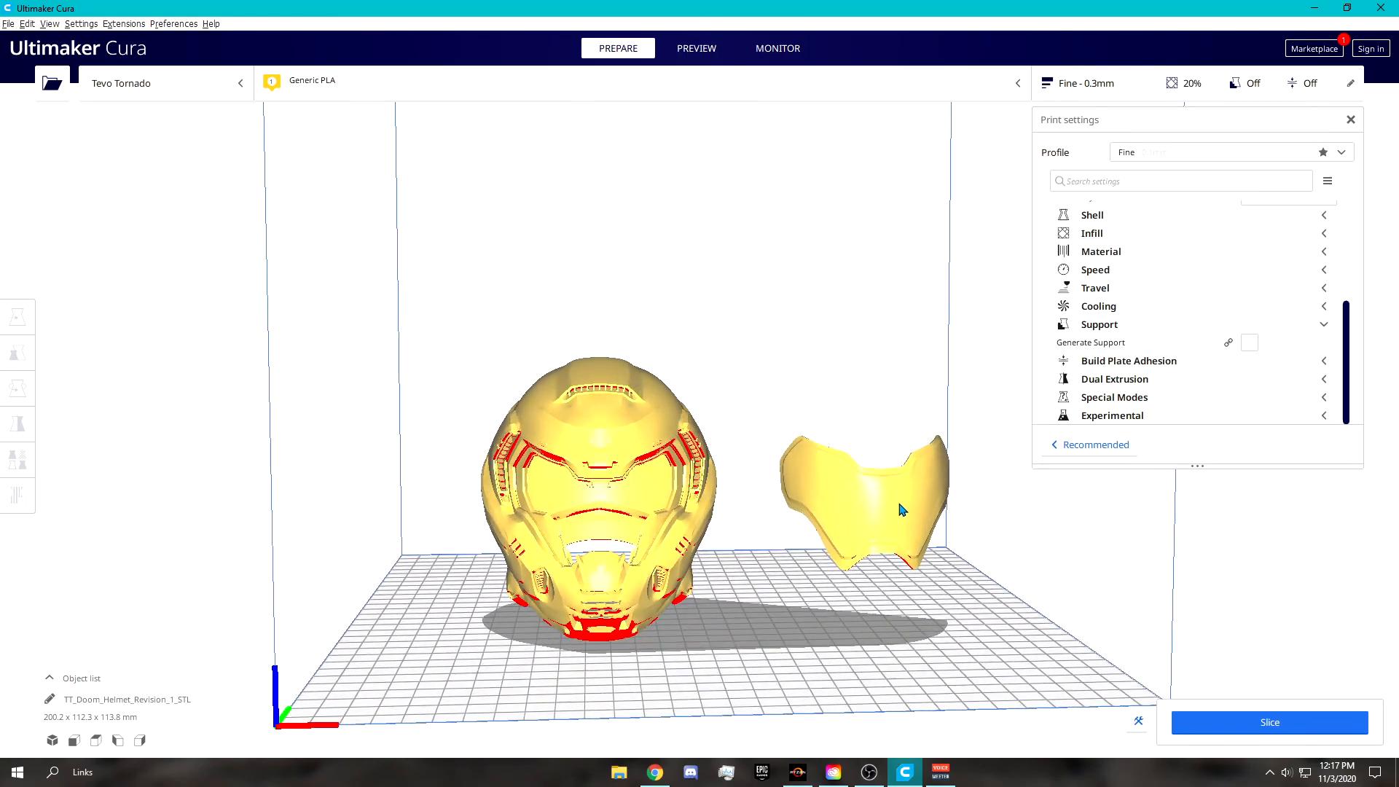
right_click_drag(627, 405, 839, 396)
left_click(1247, 343)
scroll(1166, 346, "down", 3)
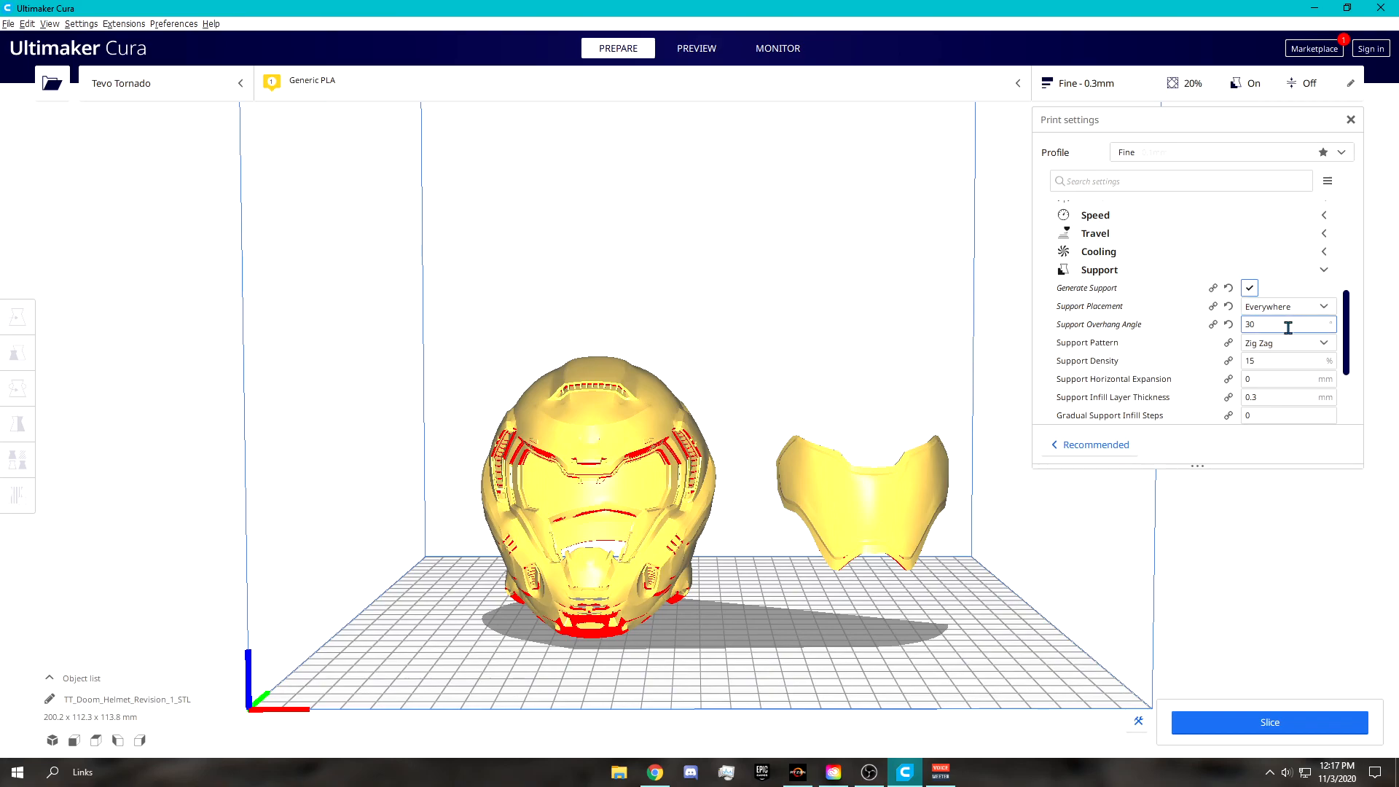
Step: Set the support placement to Touching Buildplate and check the helmet's overhangs
left_click(1288, 306)
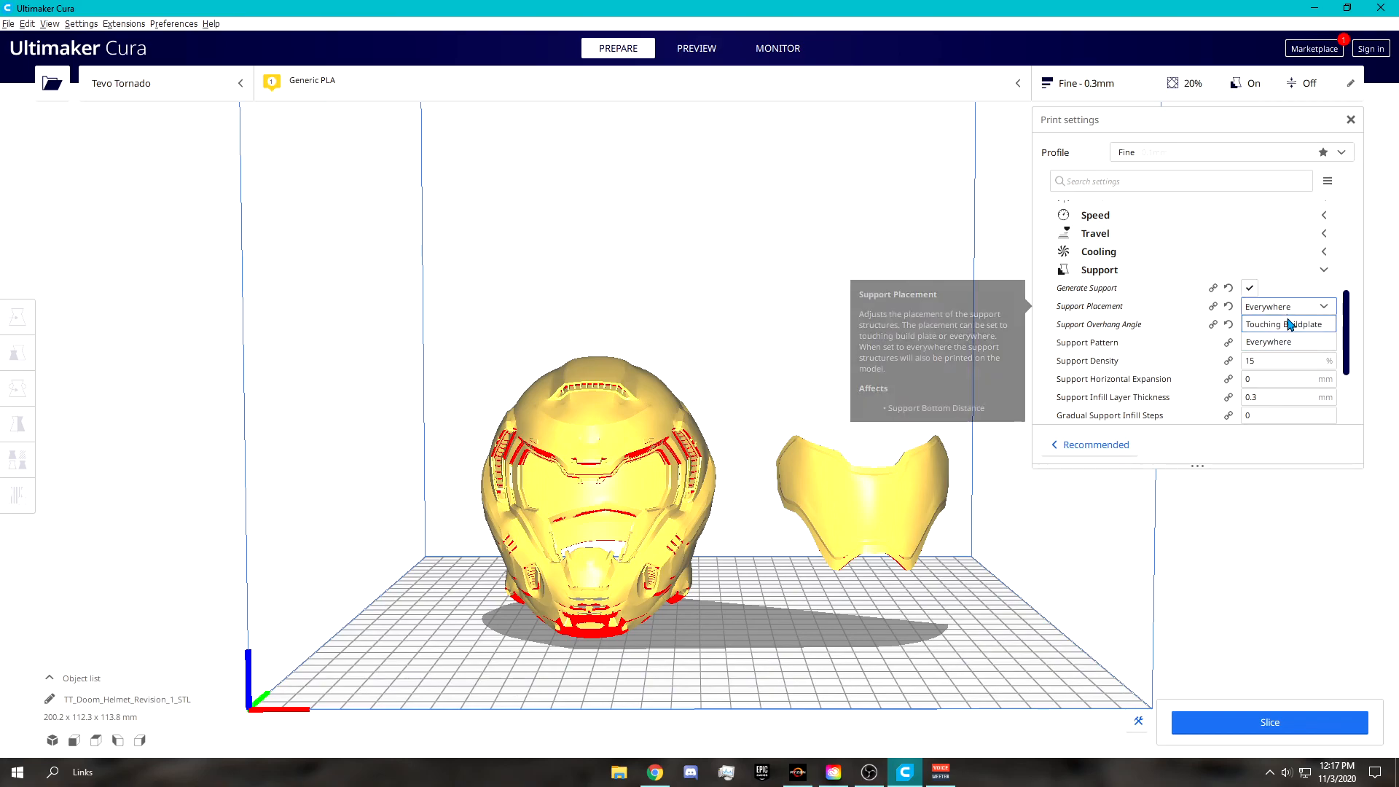
left_click(1285, 324)
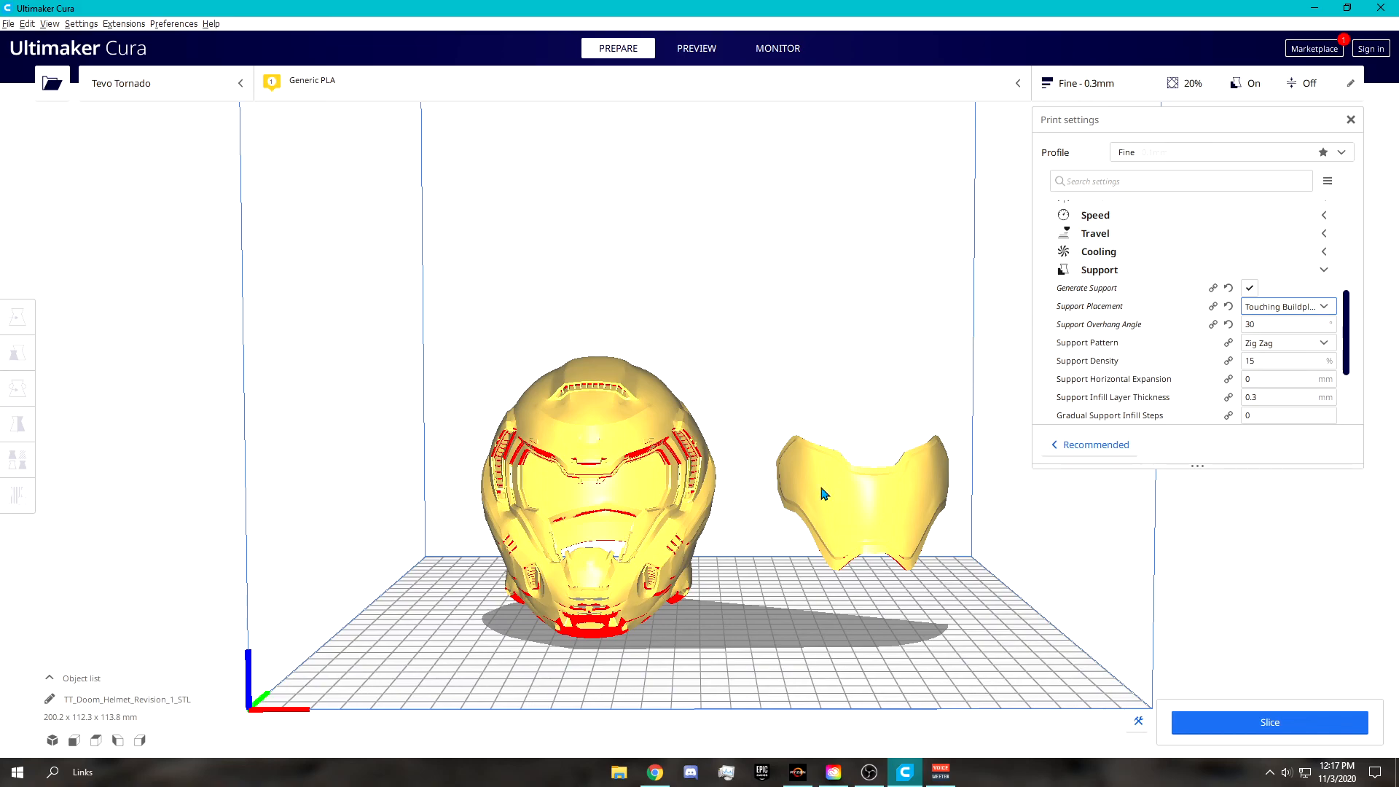
right_click_drag(685, 436, 634, 496)
Step: Set the support placement to Everywhere and inspect the helmet's overhangs from a low and a raised angle
left_click(1276, 307)
left_click(1261, 343)
right_click_drag(674, 490, 703, 503)
right_click_drag(668, 562, 677, 488)
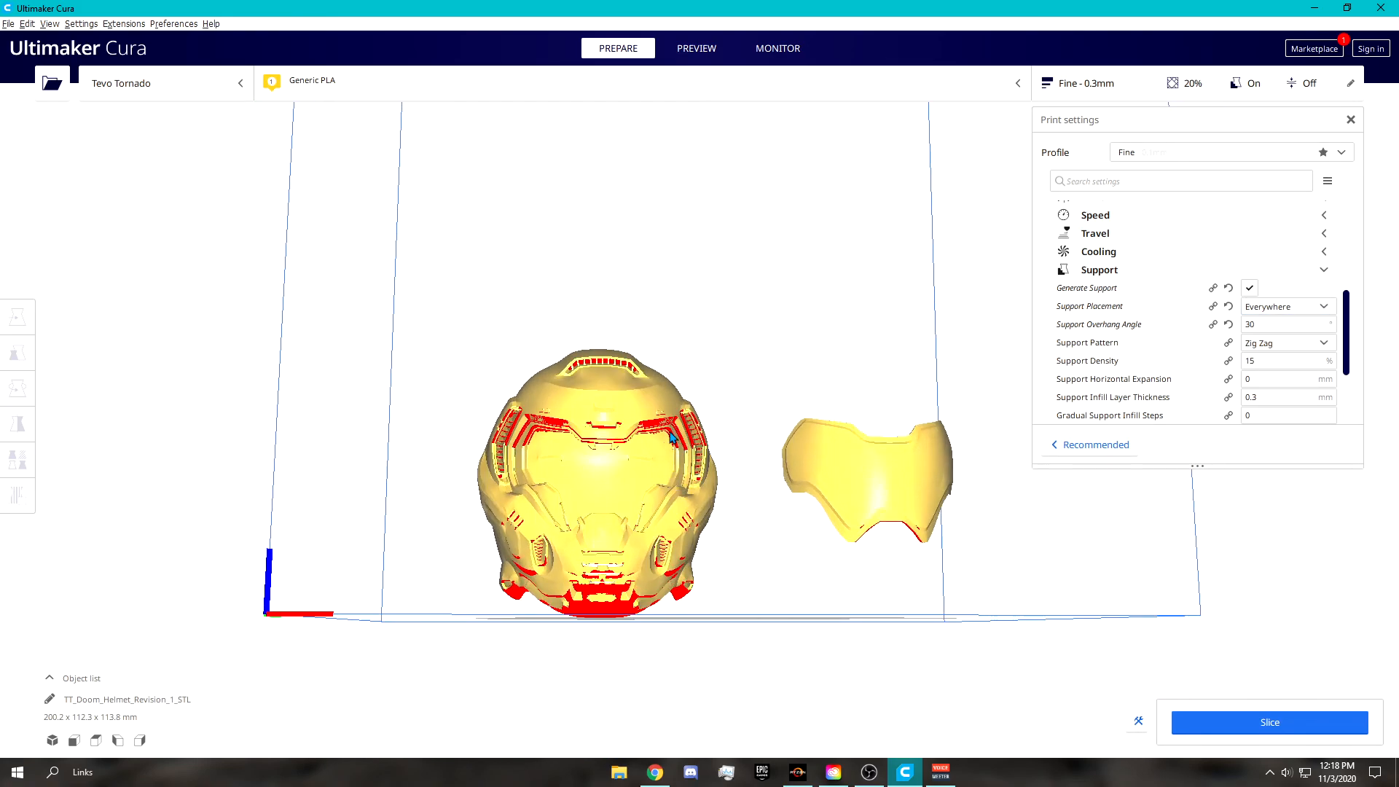
right_click_drag(672, 437, 681, 511)
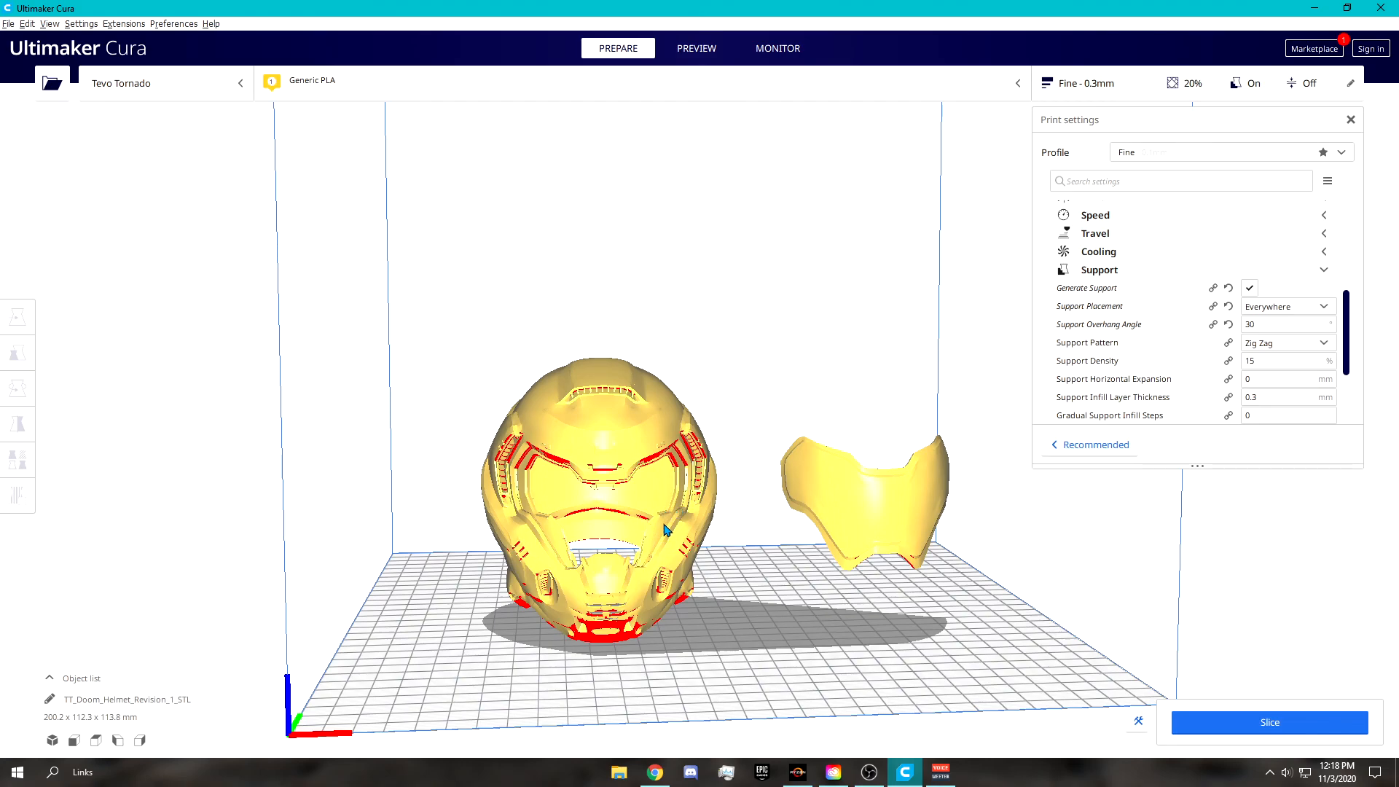
Step: Filter the support setting visibility preferences for "tree" to check the Tree Support option, and close the preferences
scroll(1226, 432, "down", 2)
scroll(1209, 379, "up", 2)
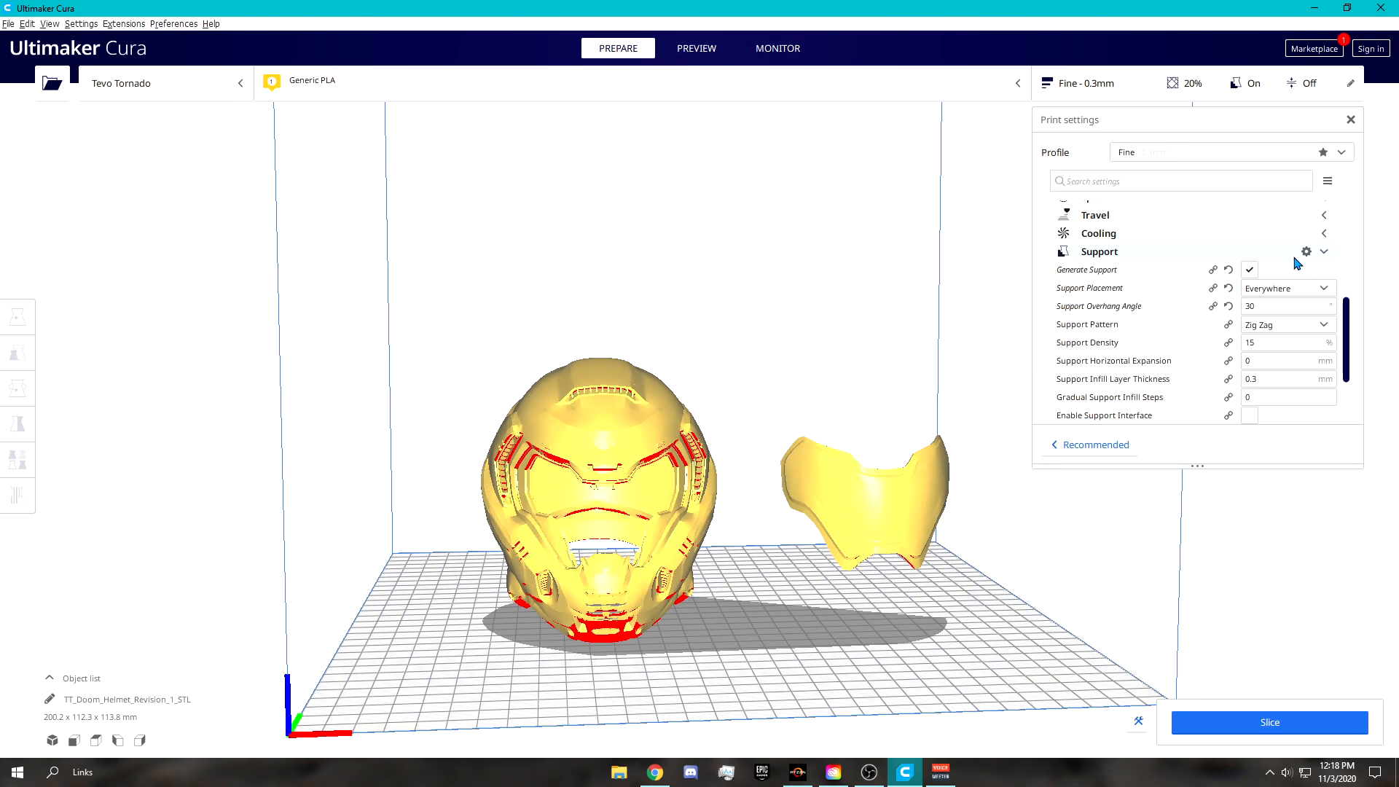
left_click(1307, 252)
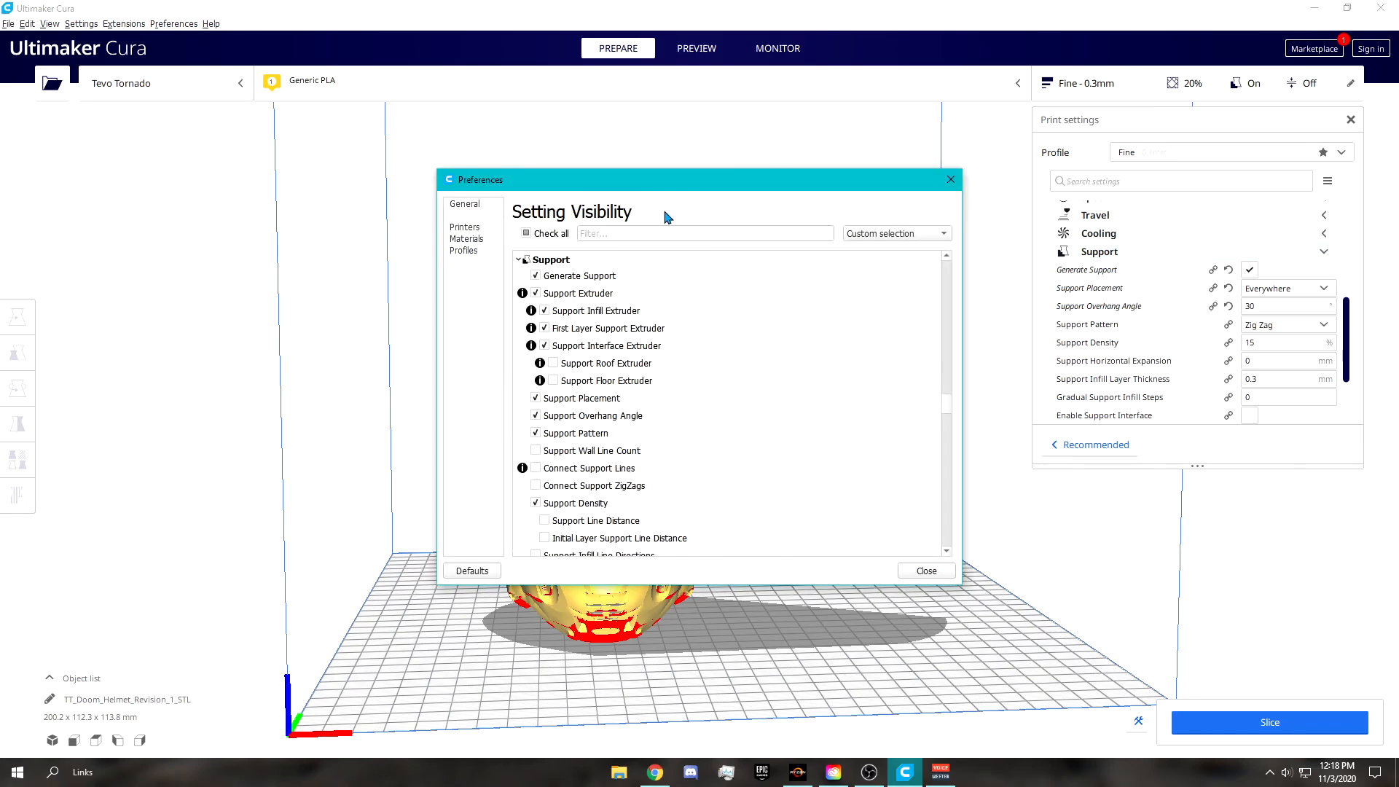
type("tree")
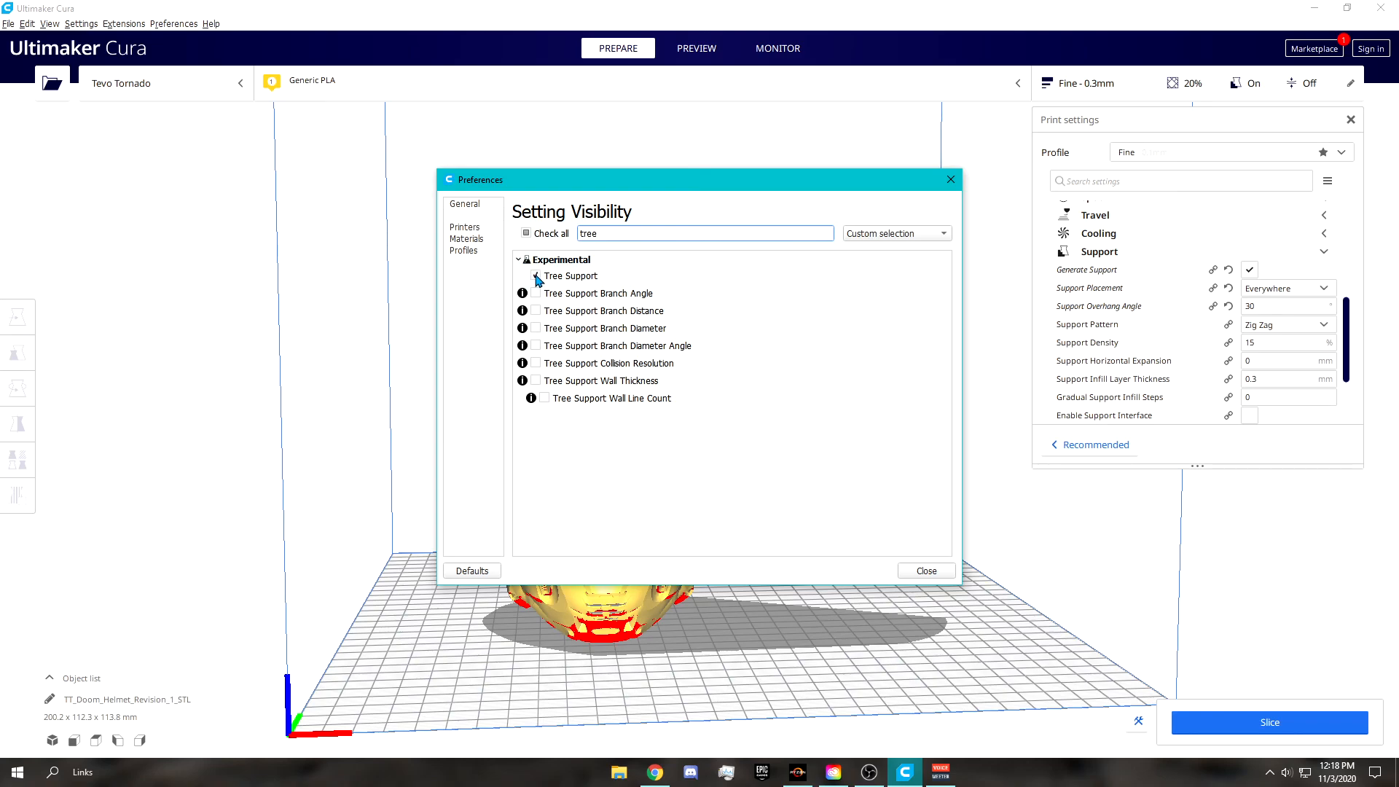
left_click(927, 571)
Step: Enable Tree Support in the experimental print settings
scroll(1215, 314, "down", 3)
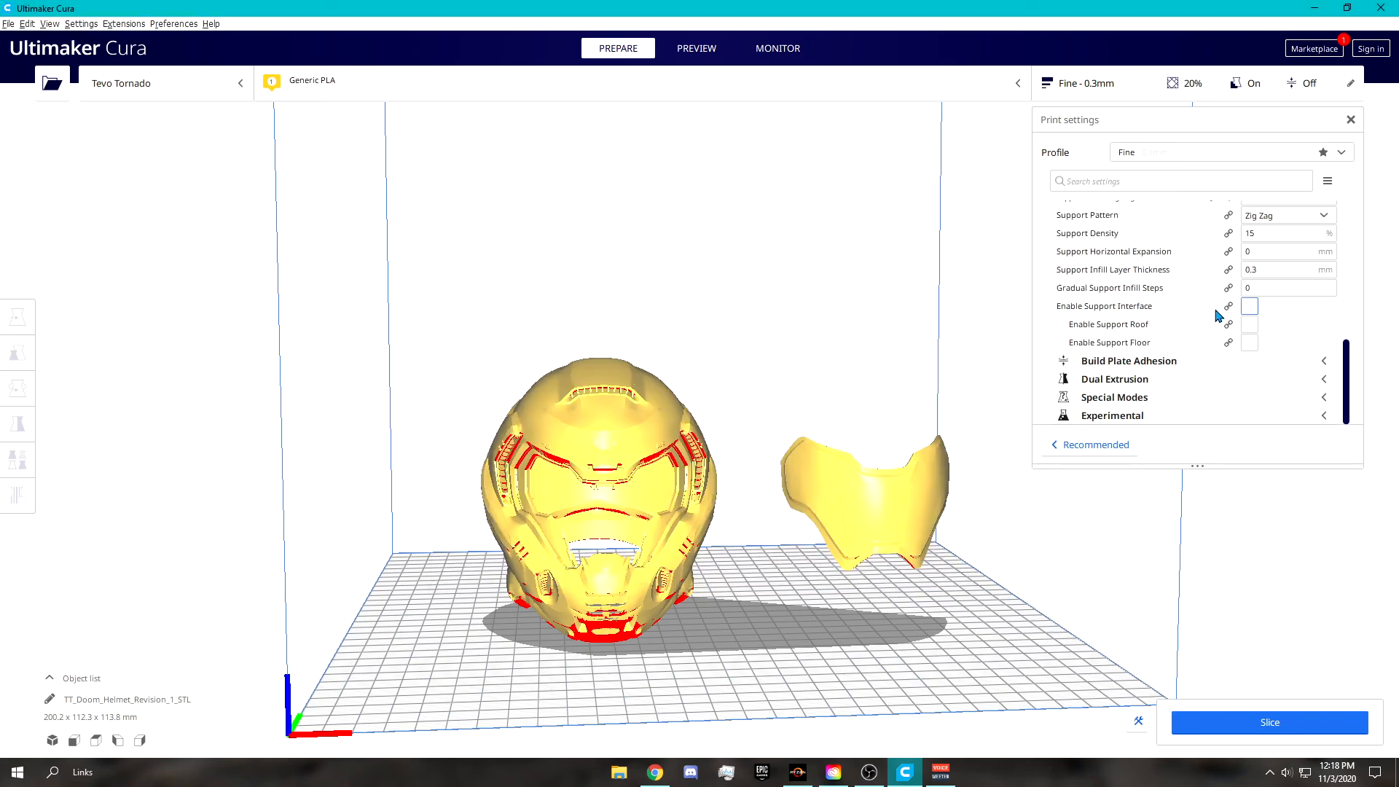
left_click(1328, 420)
scroll(1162, 381, "down", 3)
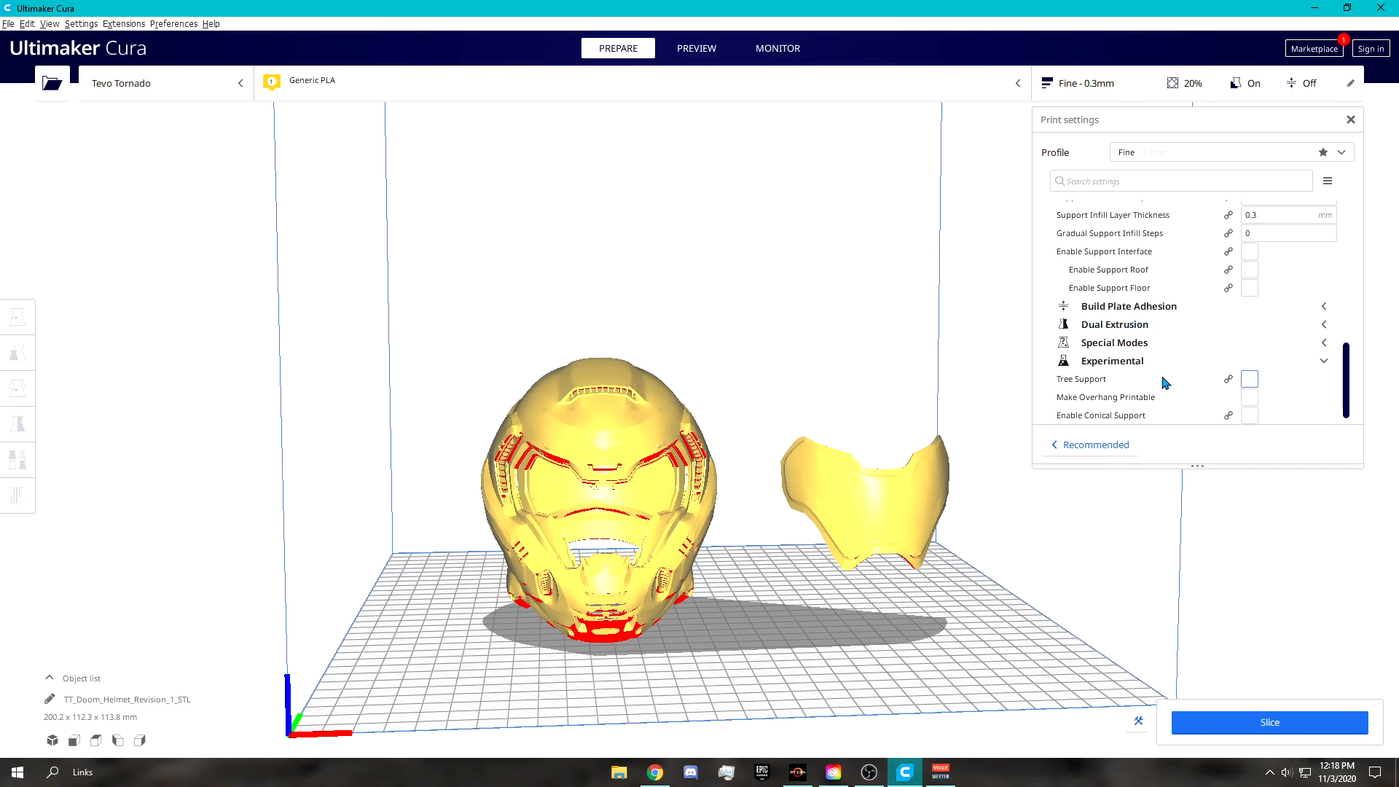
left_click(1251, 363)
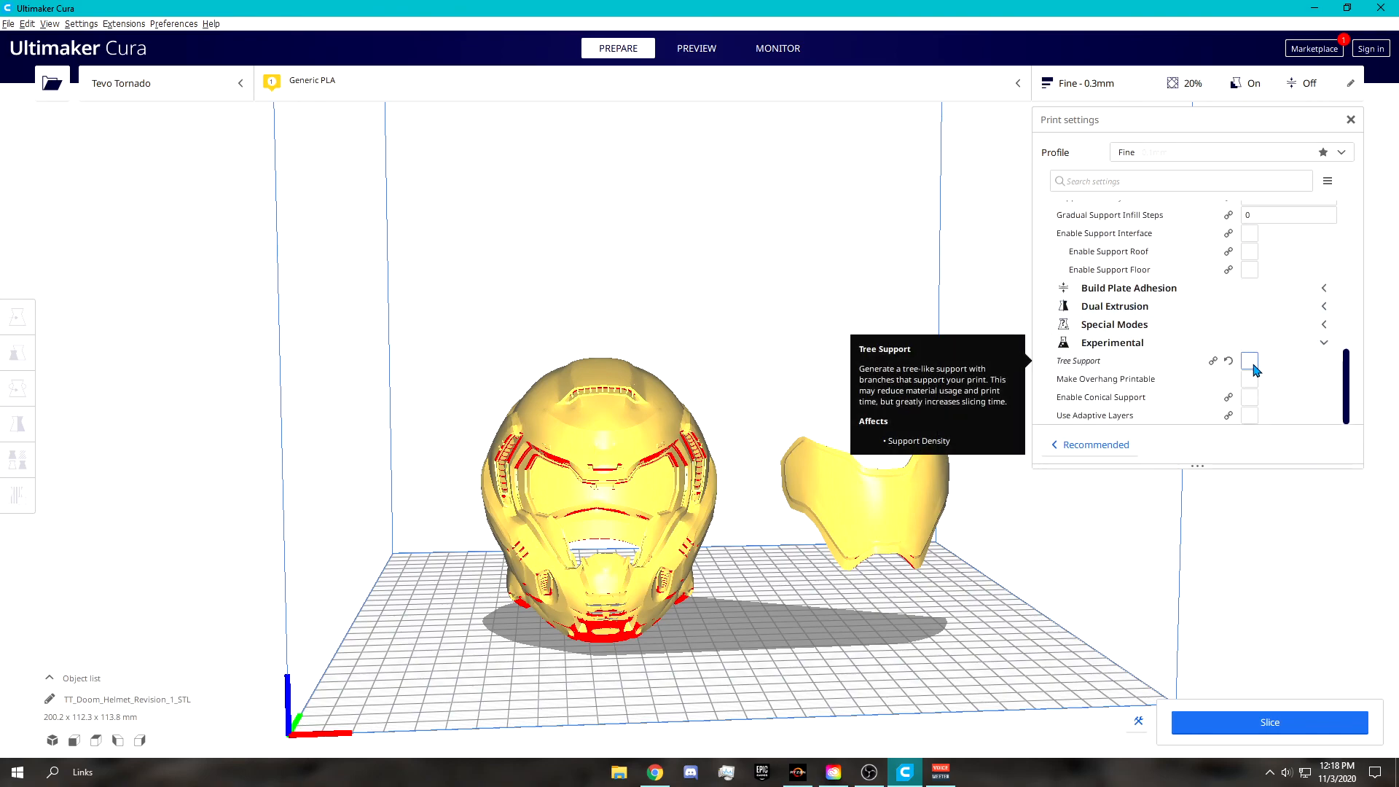
Step: Slice the helmet with tree supports and view the result in the layer preview
left_click(1281, 727)
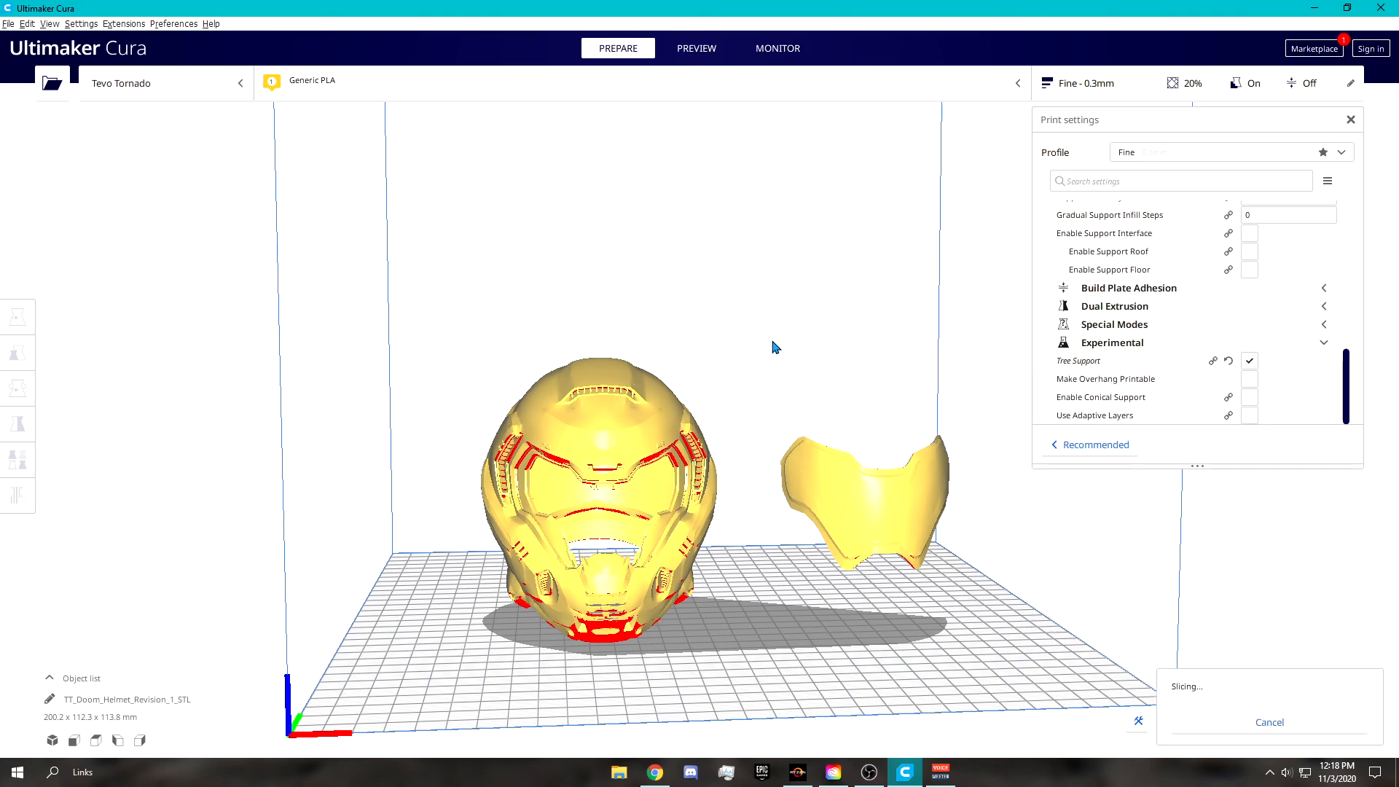
right_click_drag(772, 340, 746, 340)
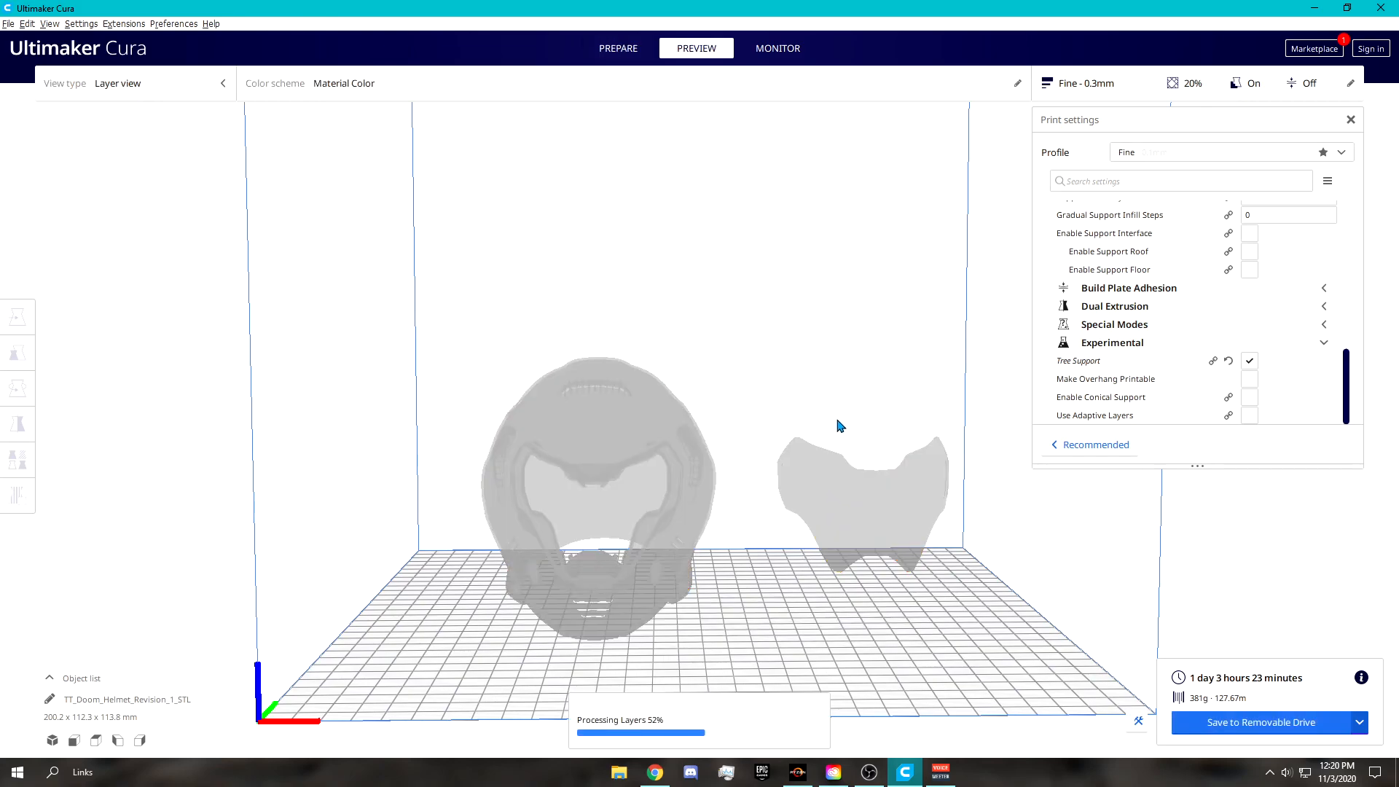
mouse_move(838, 422)
right_mouse_down()
mouse_move(758, 435)
mouse_move(576, 403)
mouse_move(687, 382)
mouse_move(812, 387)
mouse_move(809, 415)
mouse_move(828, 436)
mouse_move(685, 337)
mouse_move(656, 300)
mouse_move(663, 269)
mouse_move(766, 409)
mouse_move(828, 422)
mouse_move(838, 408)
right_mouse_up()
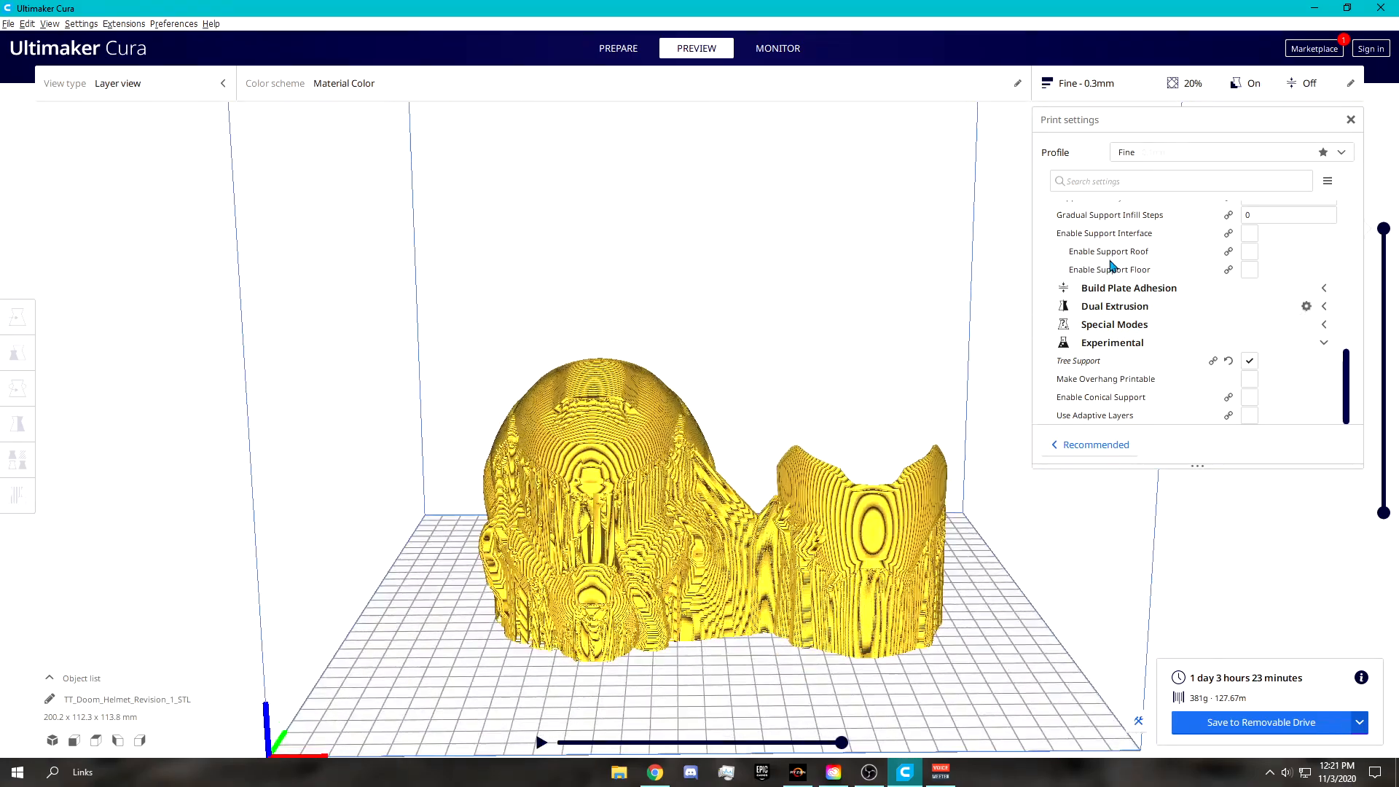
Step: Close the print settings and lower the layer preview to layer 3 to examine the first support layers
left_click(1133, 98)
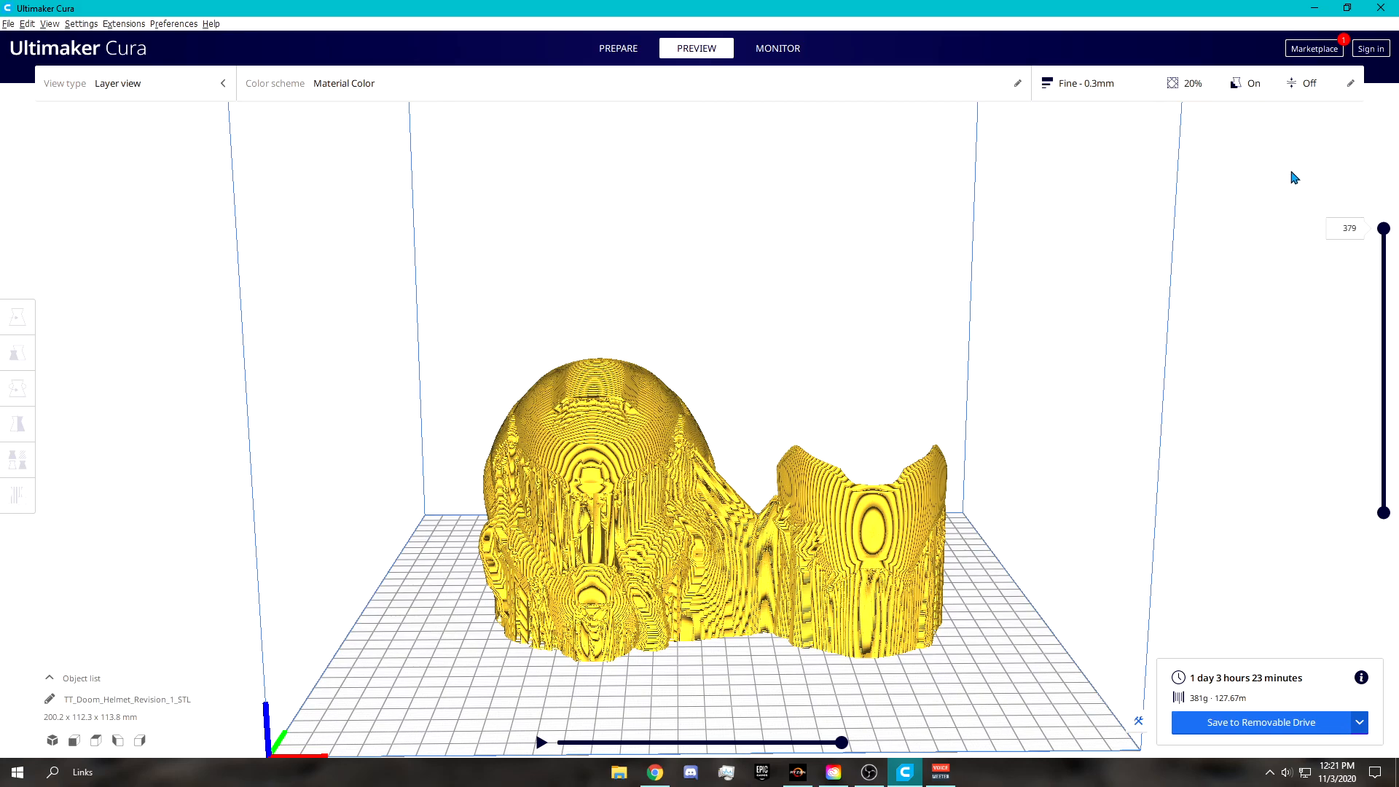
left_click_drag(1385, 230, 1370, 493)
right_click_drag(883, 423, 540, 572)
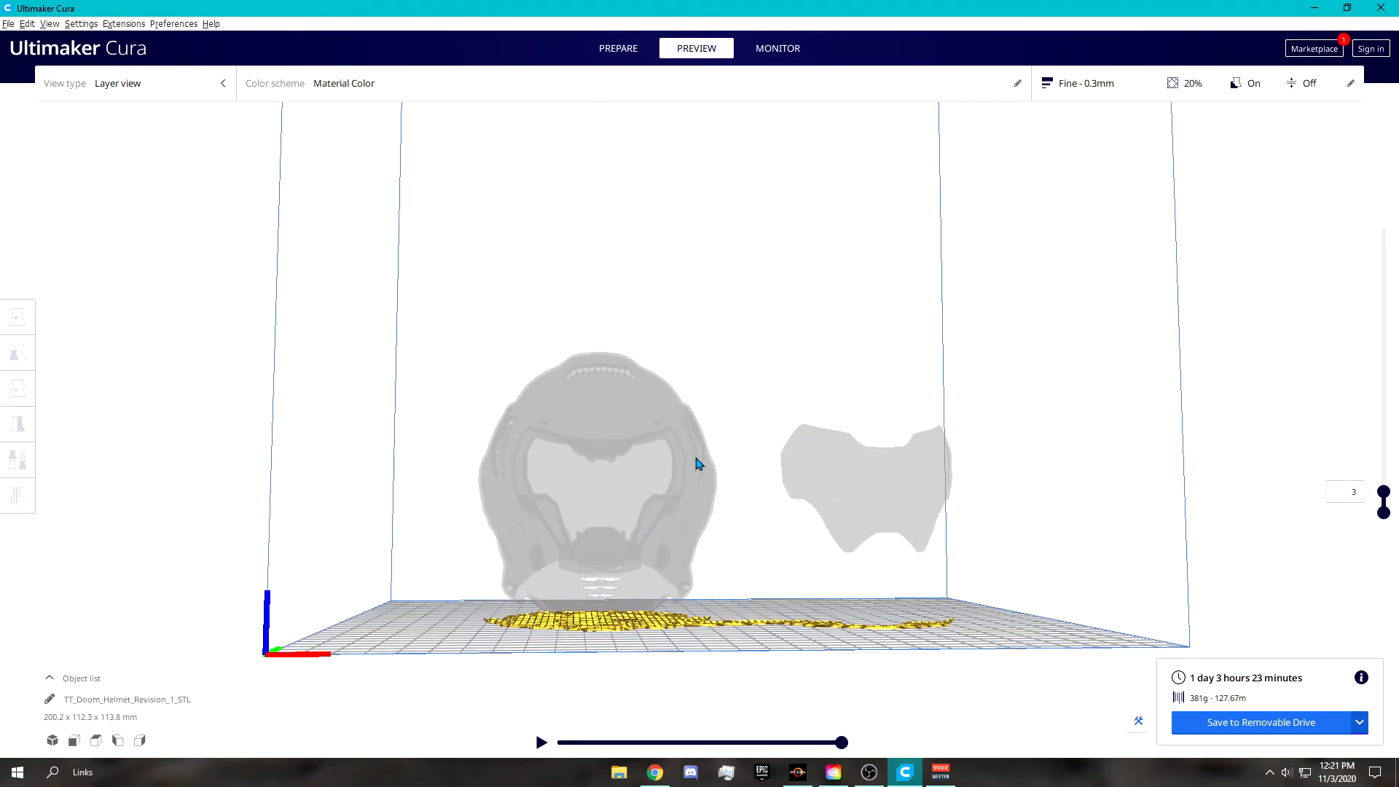
right_click_drag(889, 390, 868, 505)
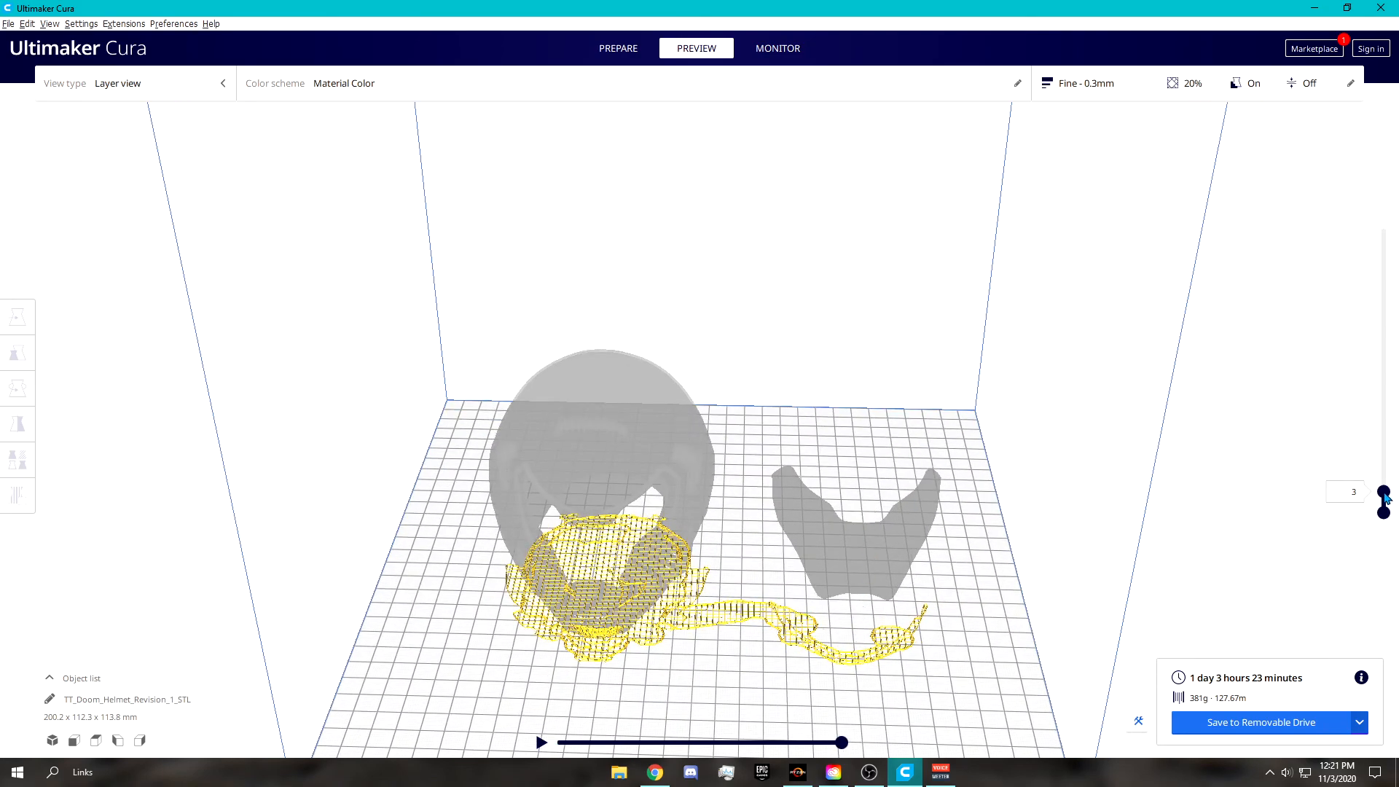
Step: Raise the layer preview to layer 134 to examine the tree supports inside the helmet, and restore the full layer range
left_click_drag(1384, 495, 1383, 416)
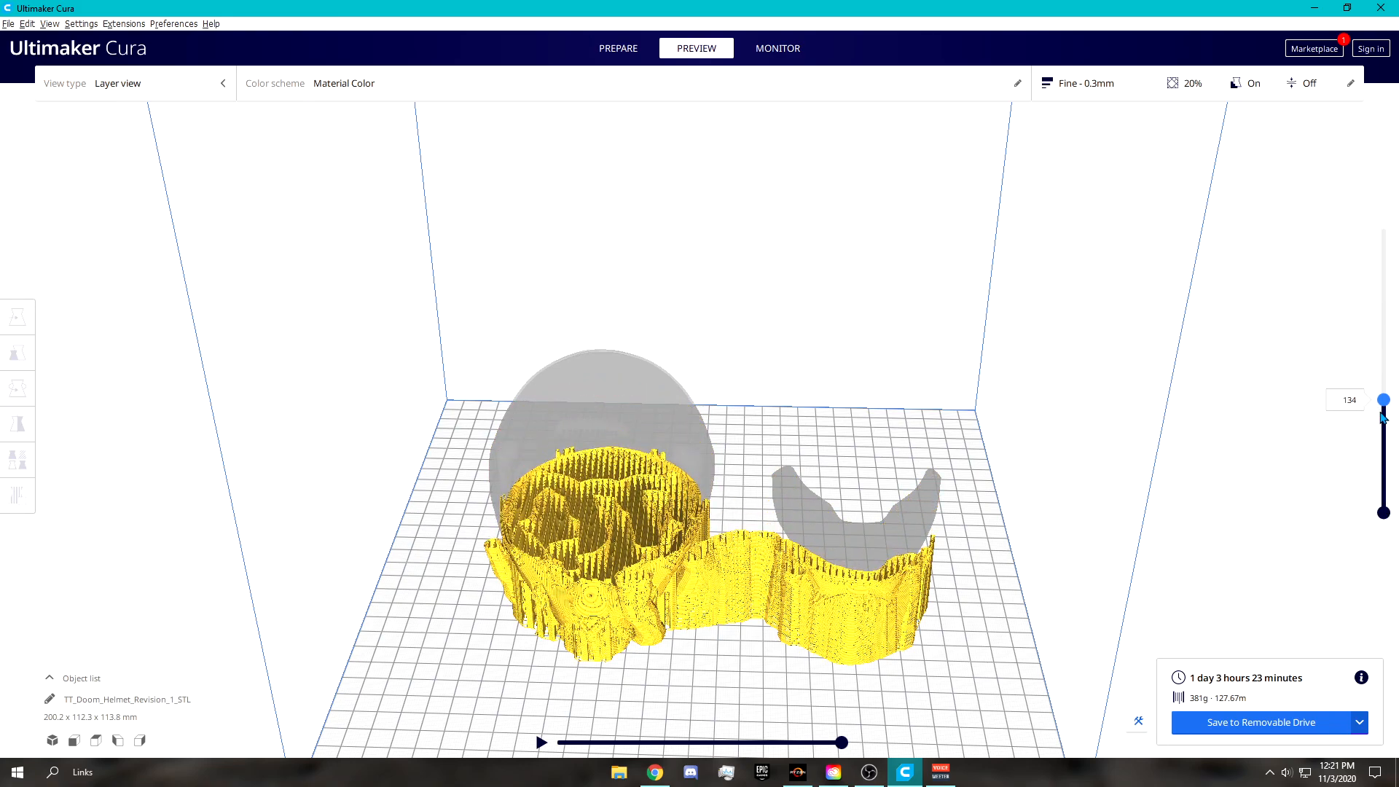
right_click_drag(624, 637, 640, 600)
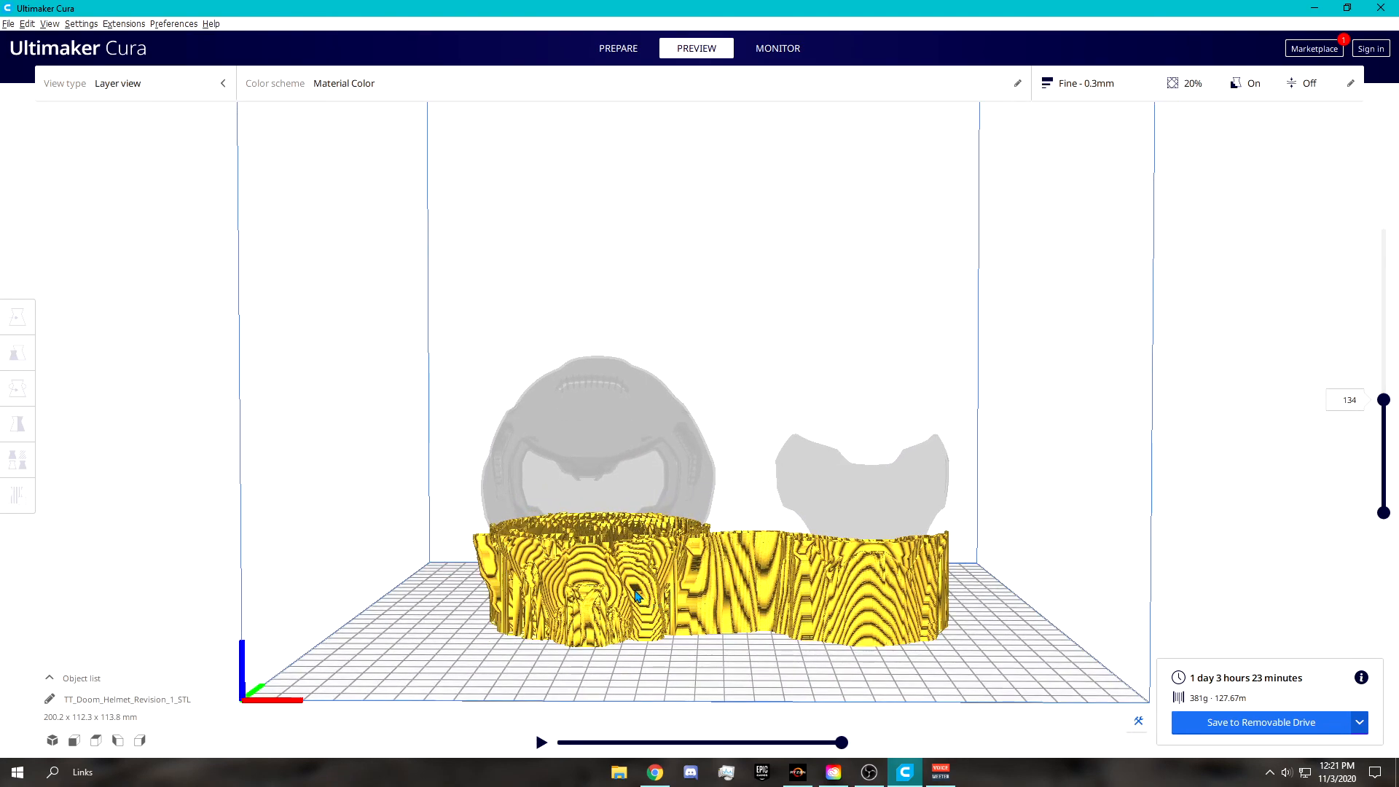
right_click_drag(660, 472, 680, 532)
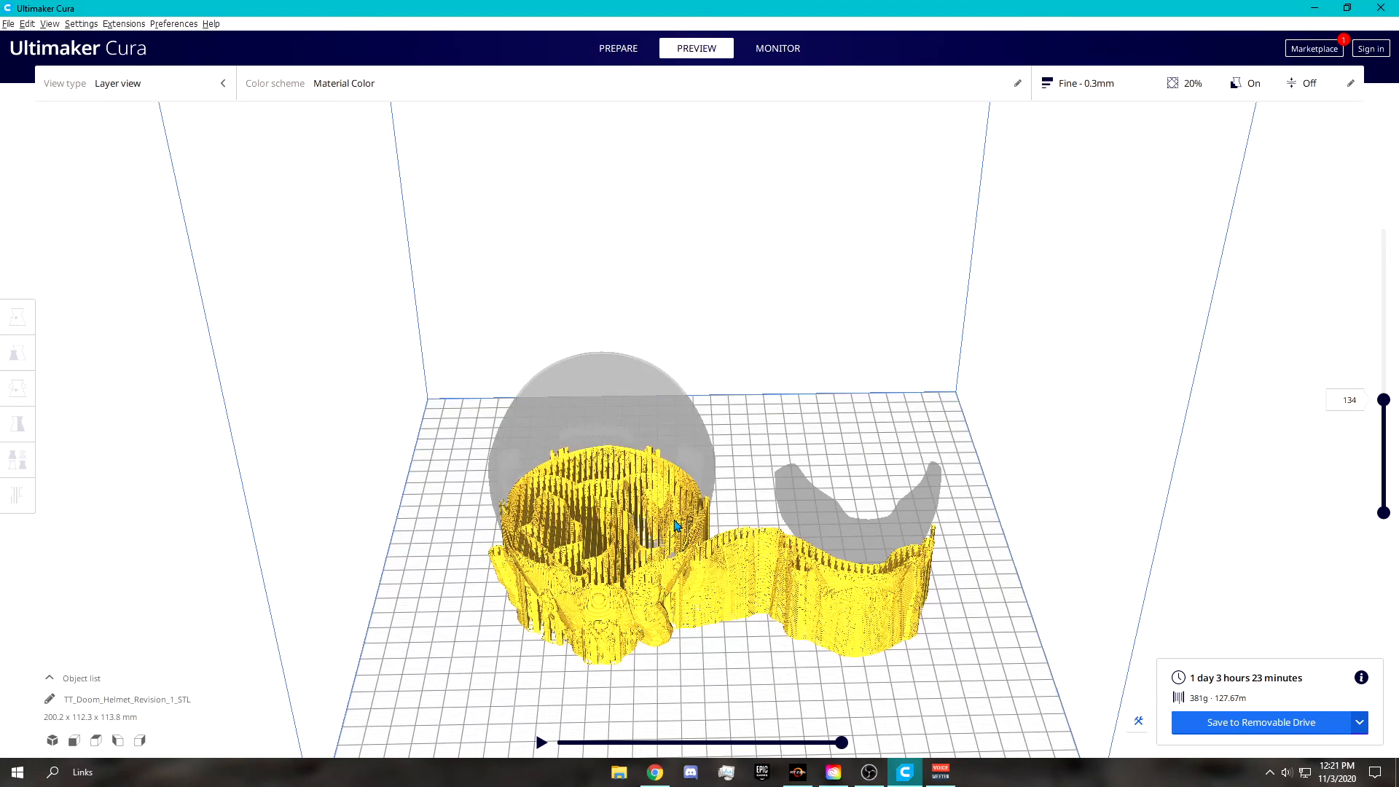
left_click_drag(1387, 398, 1372, 217)
right_click_drag(1090, 332, 983, 285)
right_click_drag(667, 348, 793, 296)
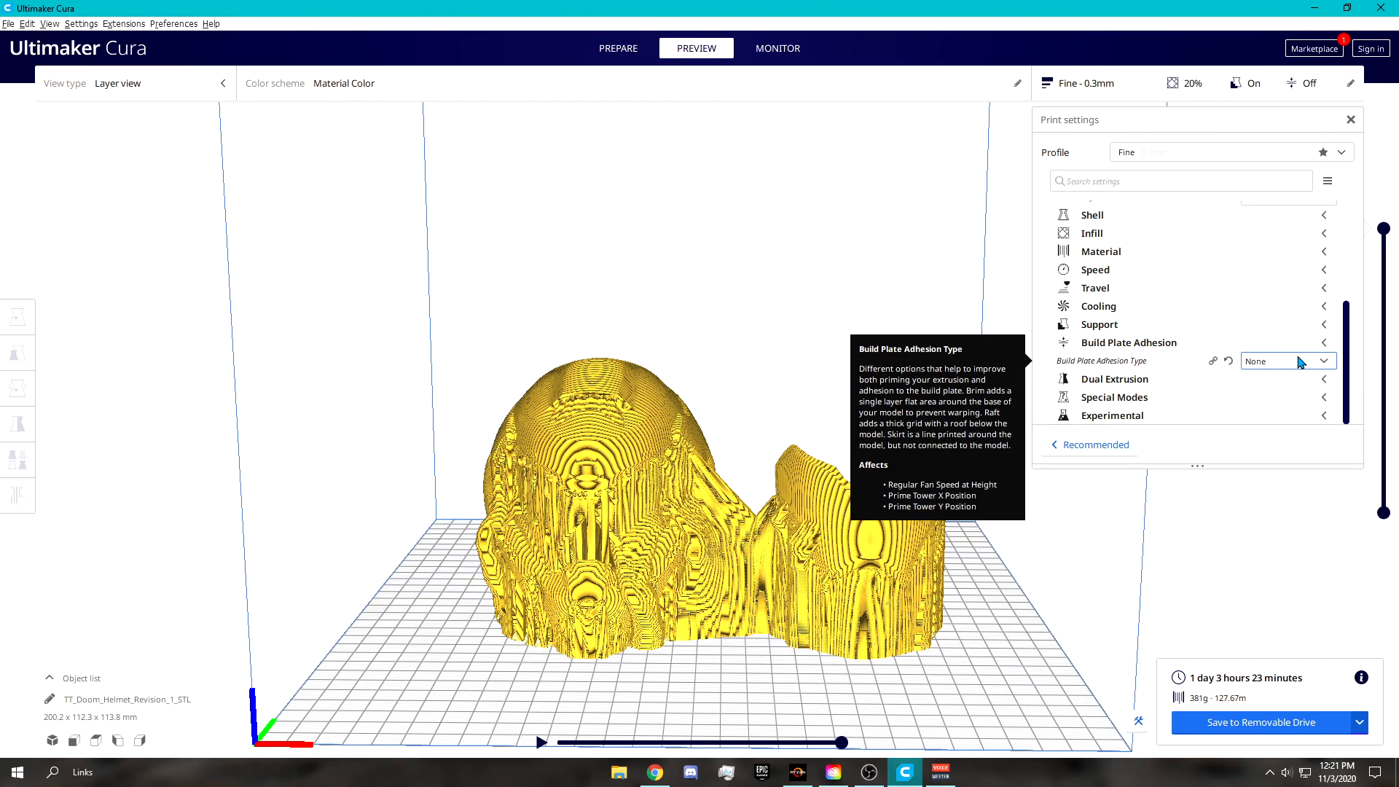
Step: Replace the helmet with the TT_Scull_geant_fix02 model and preview it sliced with Skirt and Brim build plate adhesion
left_click(613, 52)
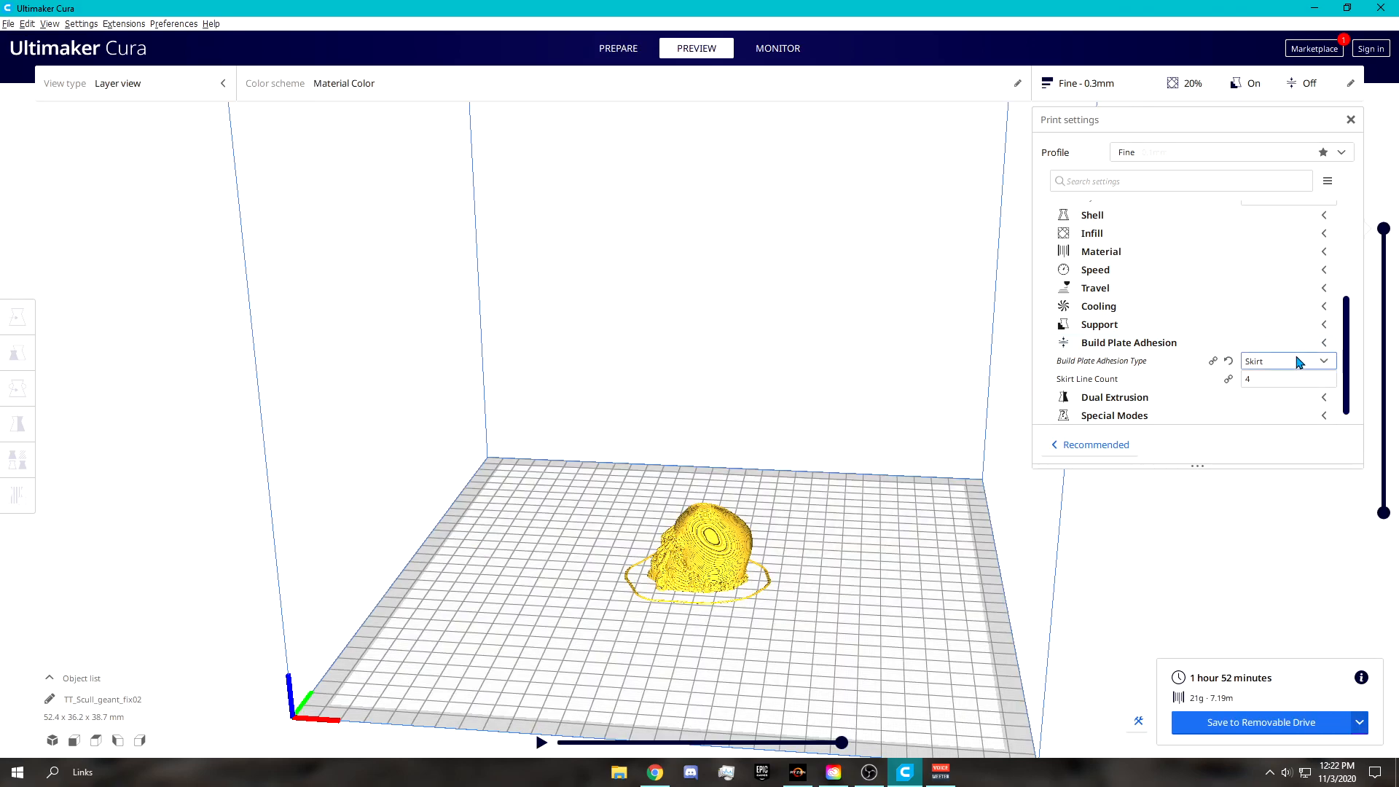
right_click_drag(654, 558, 939, 559)
right_click_drag(692, 559, 743, 509)
right_click_drag(768, 564, 762, 497)
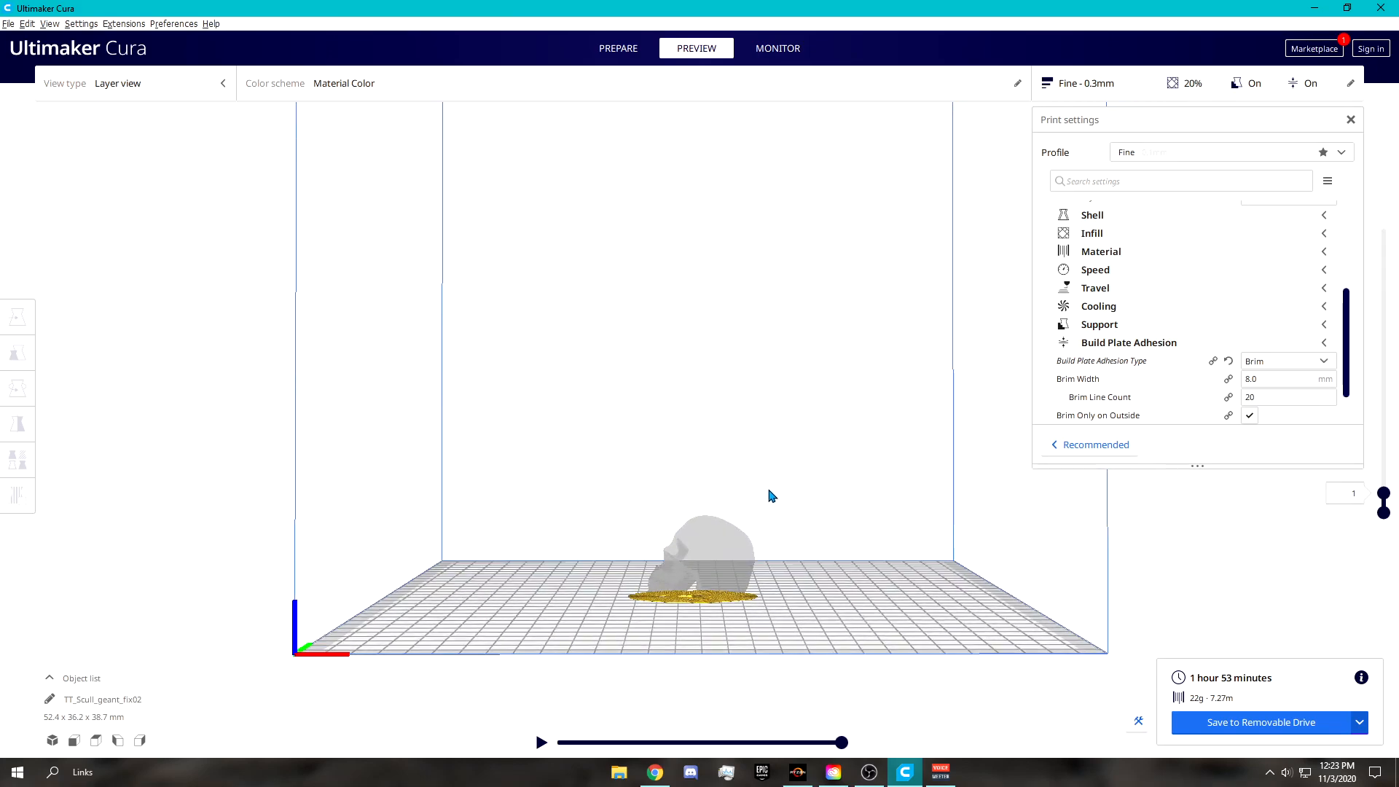
Step: Try Raft build plate adhesion on the skull, examine the sliced raft at layers 3 and 5, and turn adhesion off again
left_click(1287, 360)
left_click(1257, 414)
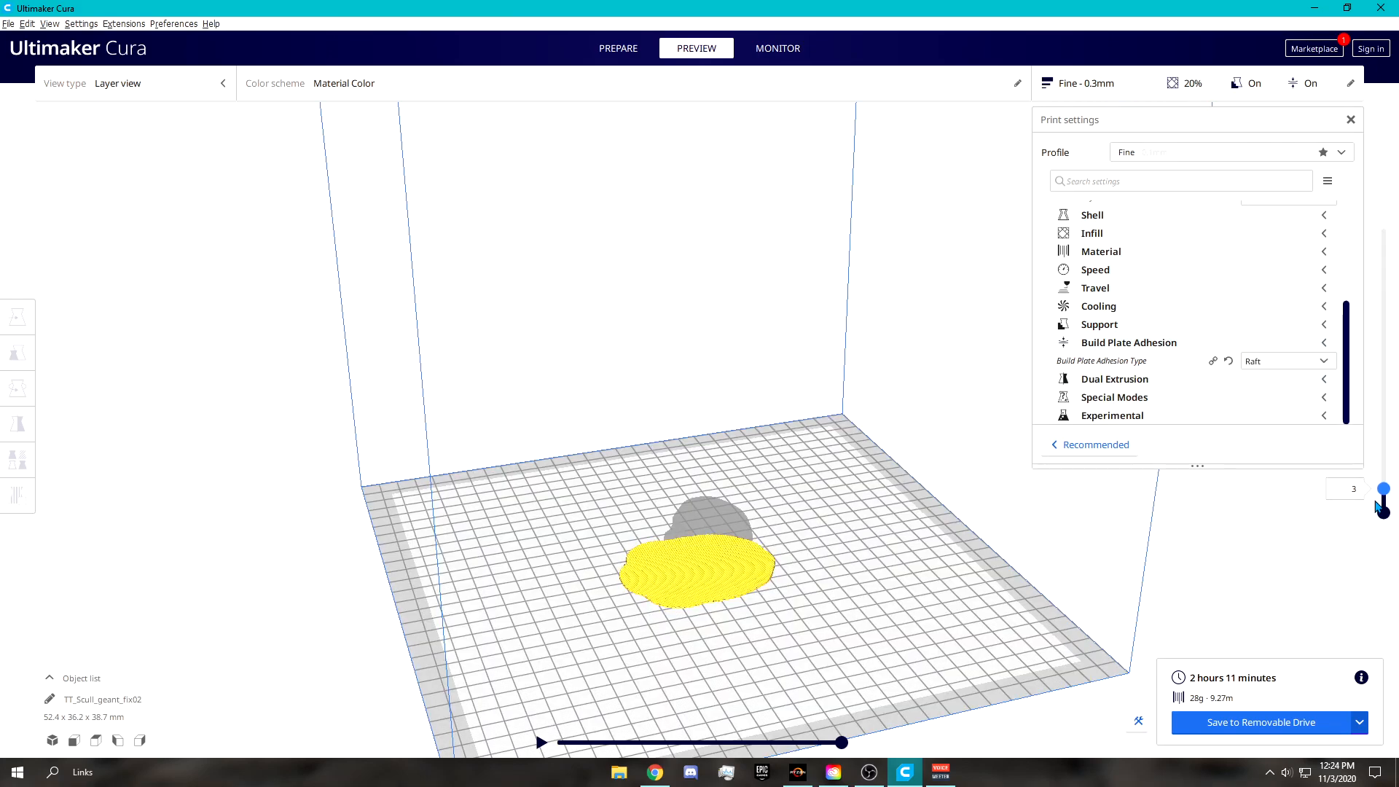
key("Up")
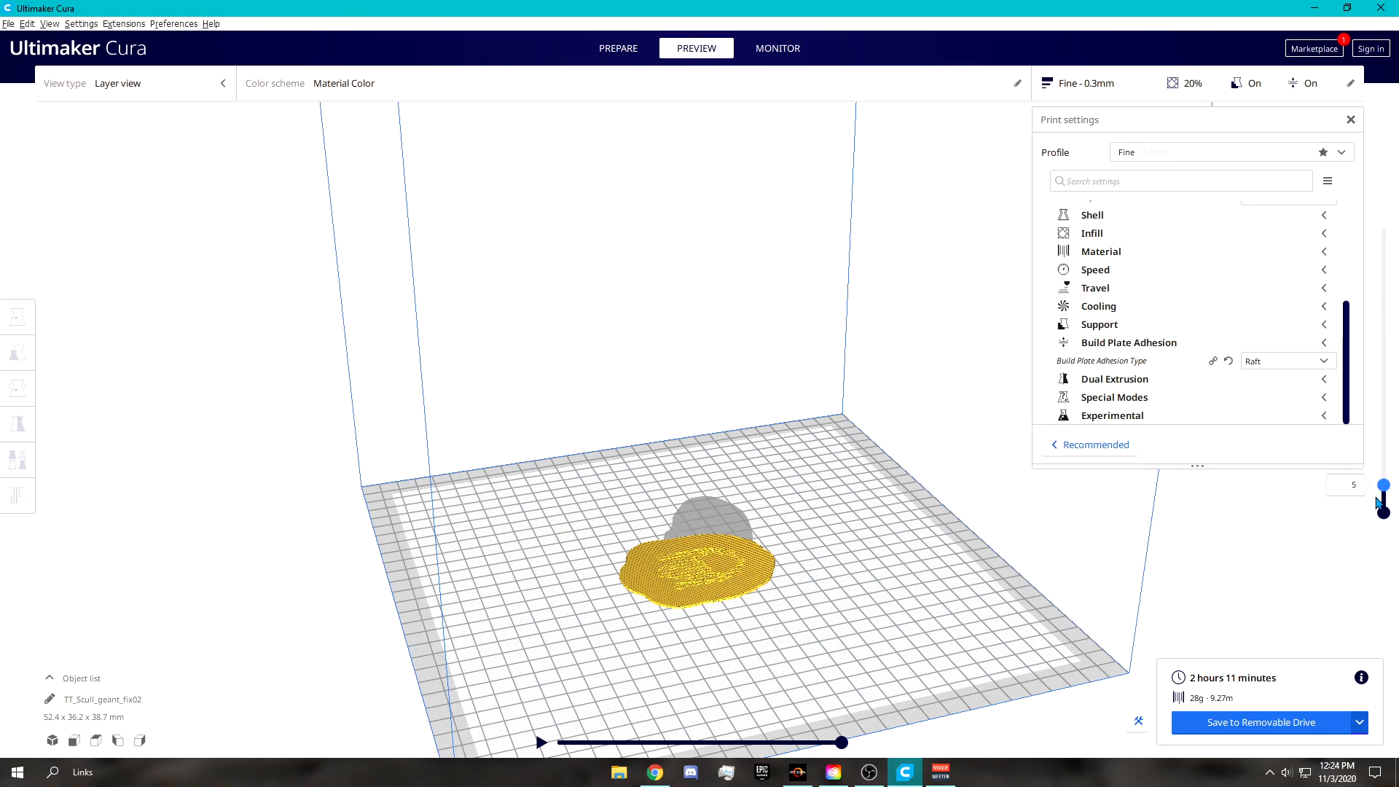
left_click_drag(1387, 495, 1384, 228)
right_click_drag(805, 461, 736, 474)
left_click(1286, 361)
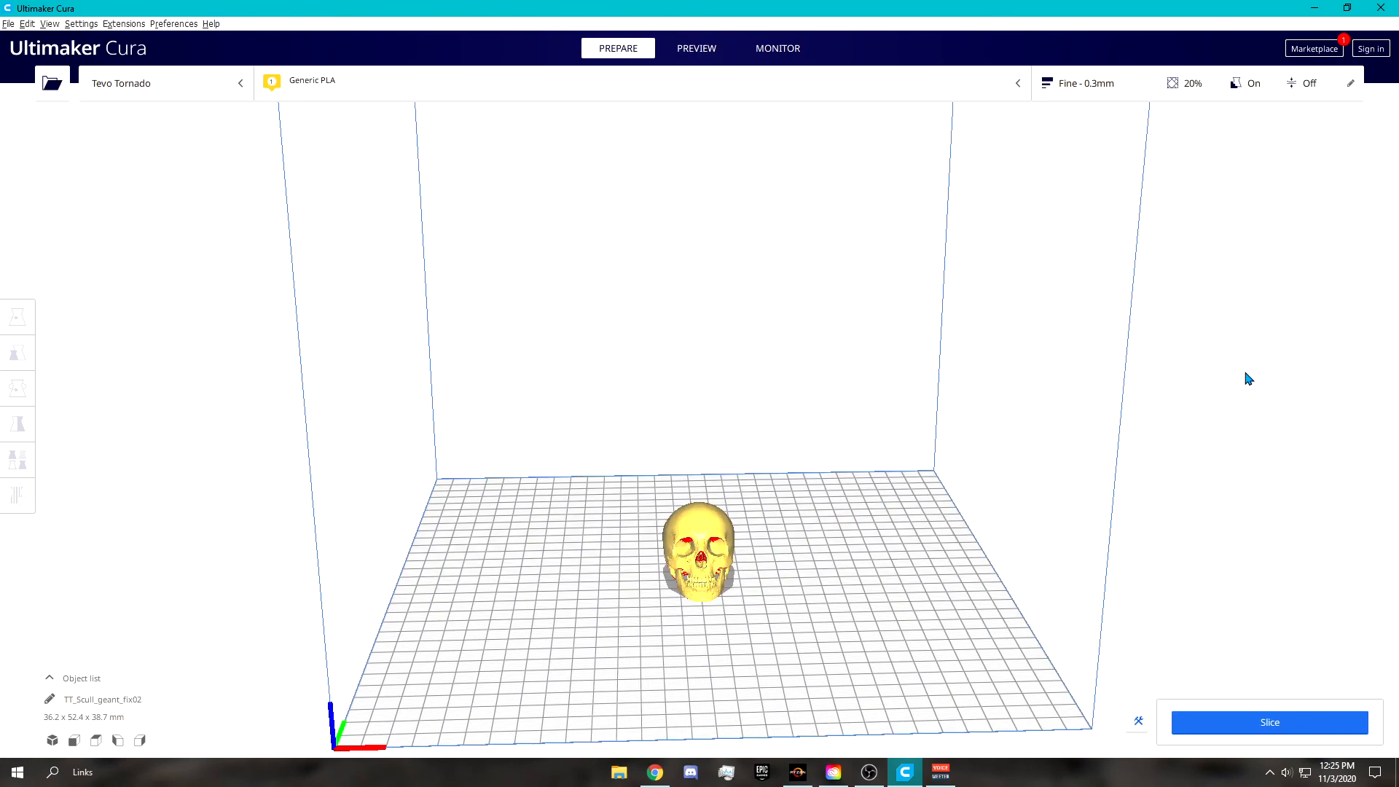